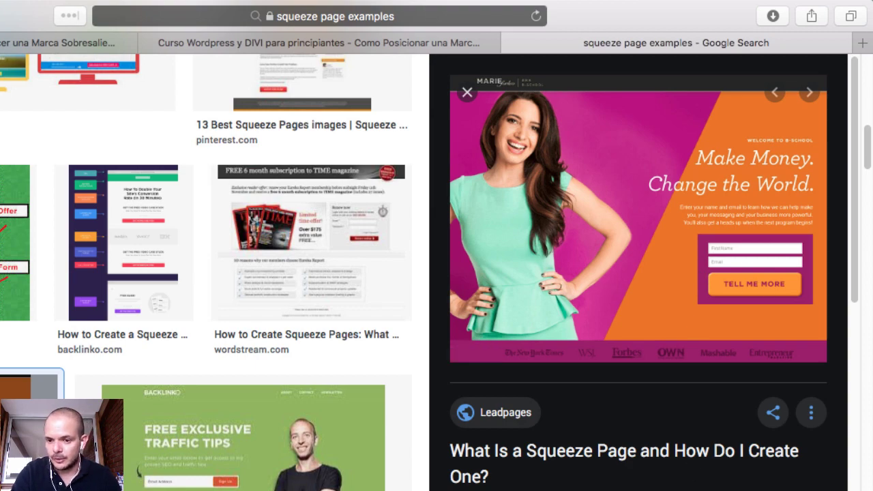
- Look through the squeeze page example images and their related images for opt-in form layouts and design ideas
{"action": "key", "text": "Right"}
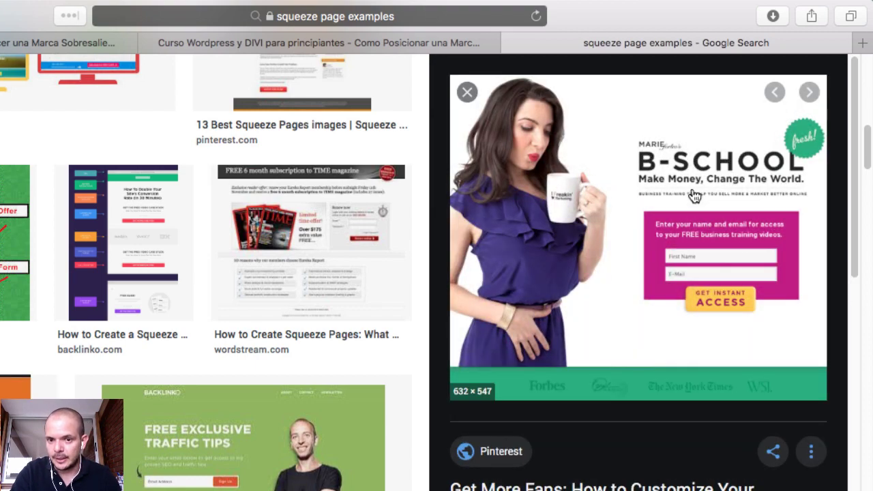
{"action": "scroll", "coordinate": [693, 196], "scroll_direction": "down", "scroll_amount": 5}
{"action": "left_click", "coordinate": [583, 386]}
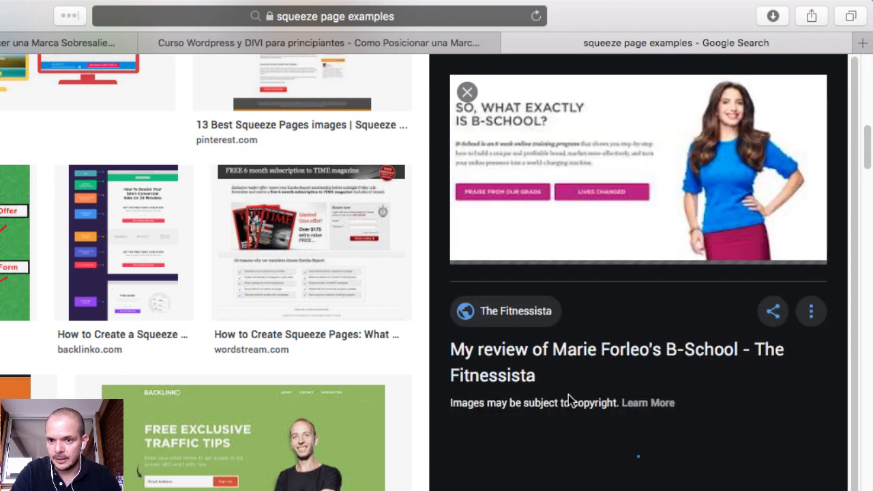
{"action": "scroll", "coordinate": [601, 282], "scroll_direction": "down", "scroll_amount": 4}
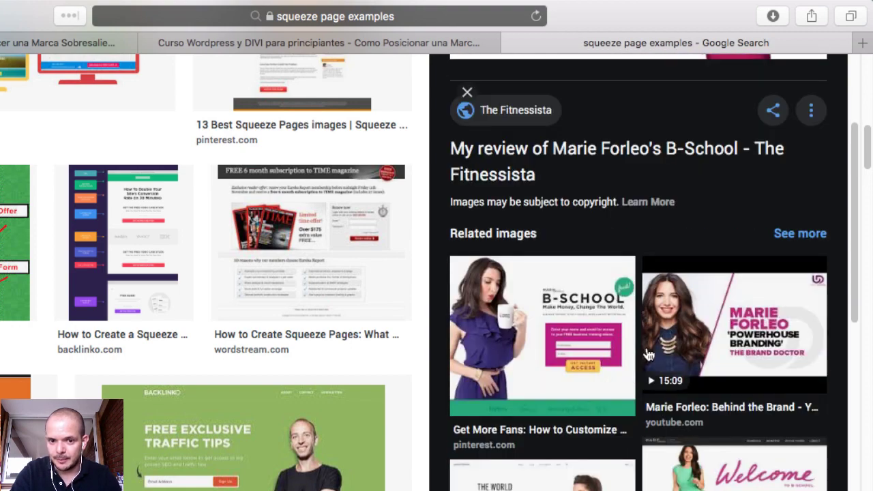
{"action": "scroll", "coordinate": [303, 433], "scroll_direction": "down", "scroll_amount": 5}
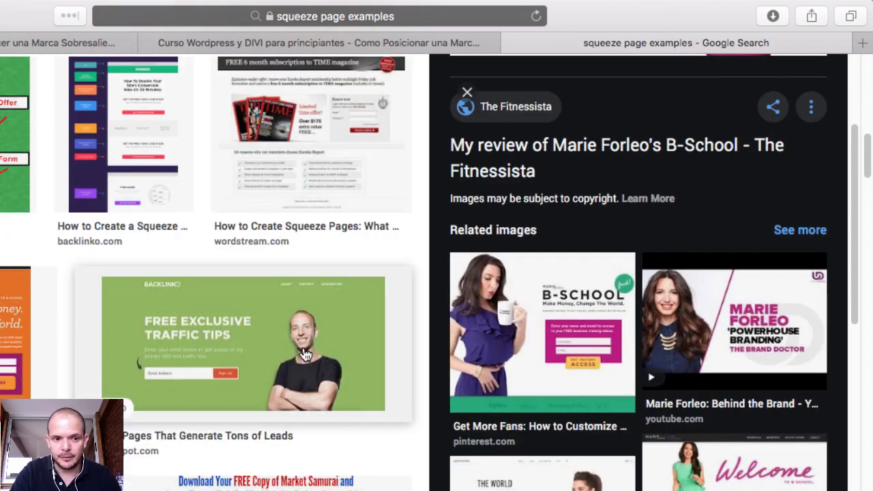
{"action": "left_click", "coordinate": [51, 300]}
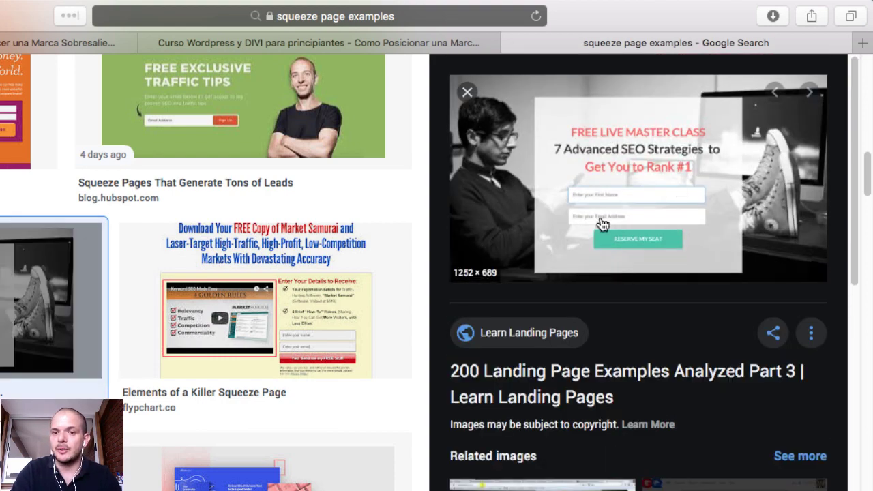
{"action": "scroll", "coordinate": [607, 341], "scroll_direction": "down", "scroll_amount": 3}
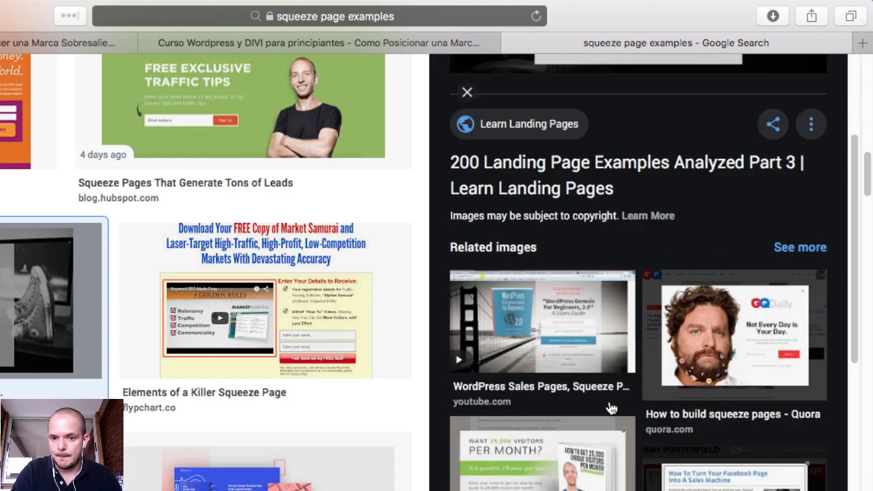
{"action": "scroll", "coordinate": [91, 316], "scroll_direction": "down", "scroll_amount": 4}
{"action": "scroll", "coordinate": [518, 337], "scroll_direction": "up", "scroll_amount": 5}
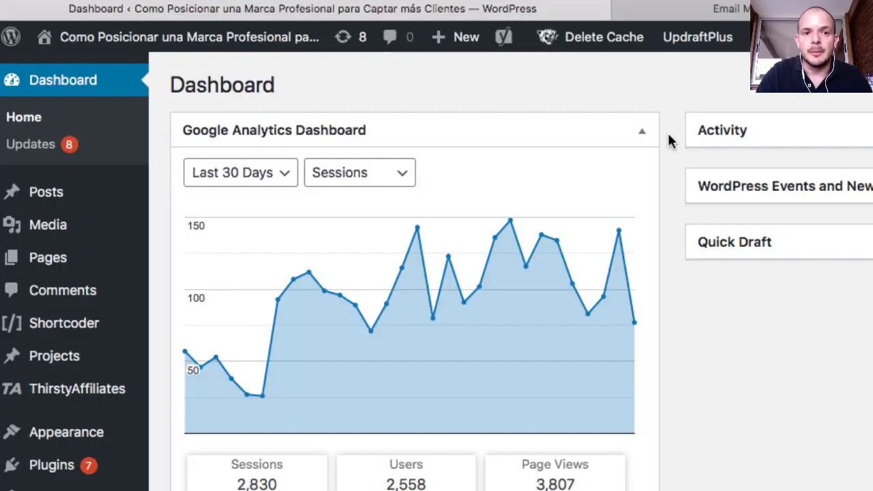
- Create a new WordPress page titled "Landing Page Ejemplo" and save it as a draft
{"action": "mouse_move", "coordinate": [470, 42]}
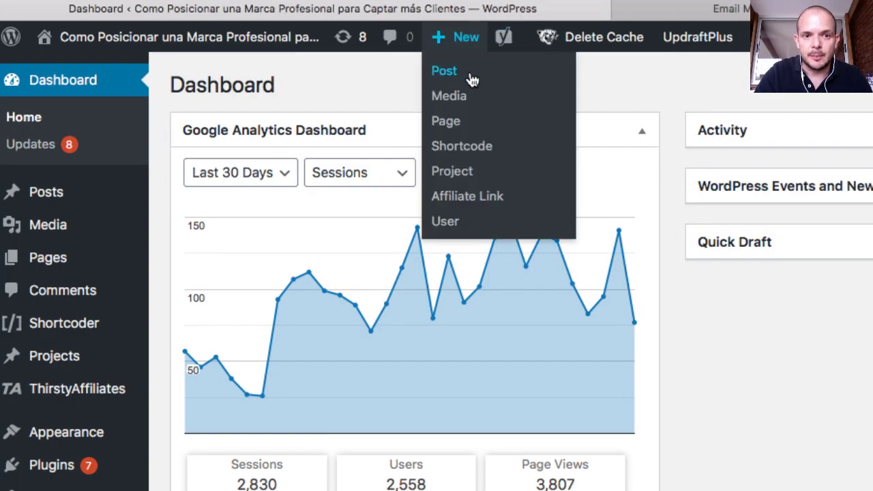
{"action": "left_click", "coordinate": [445, 121]}
{"action": "type", "text": "Landing Page"}
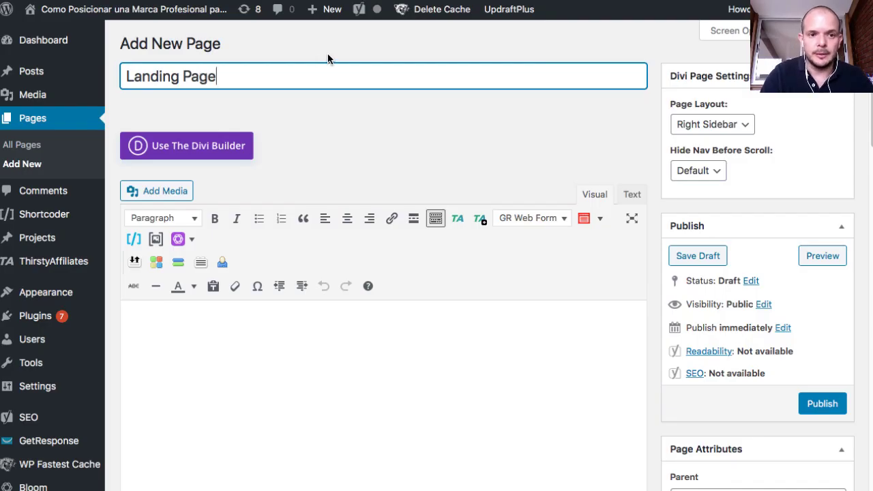
{"action": "type", "text": " Ejemplo"}
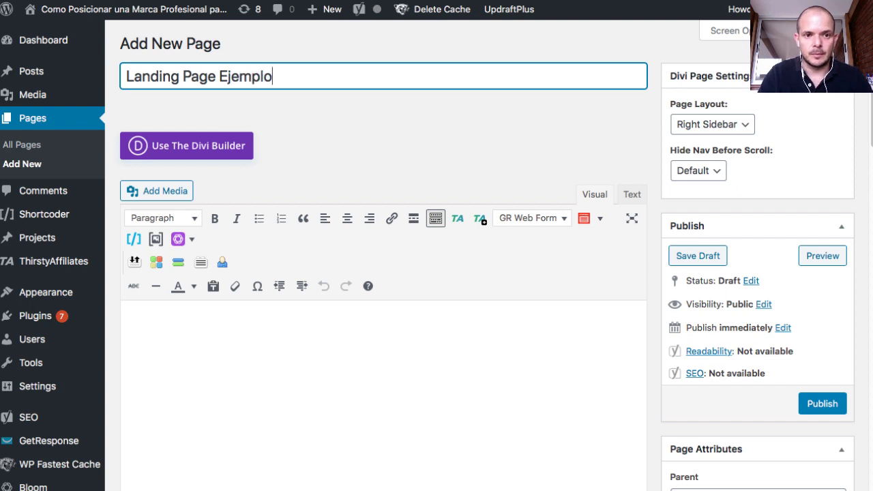
{"action": "left_click", "coordinate": [688, 264]}
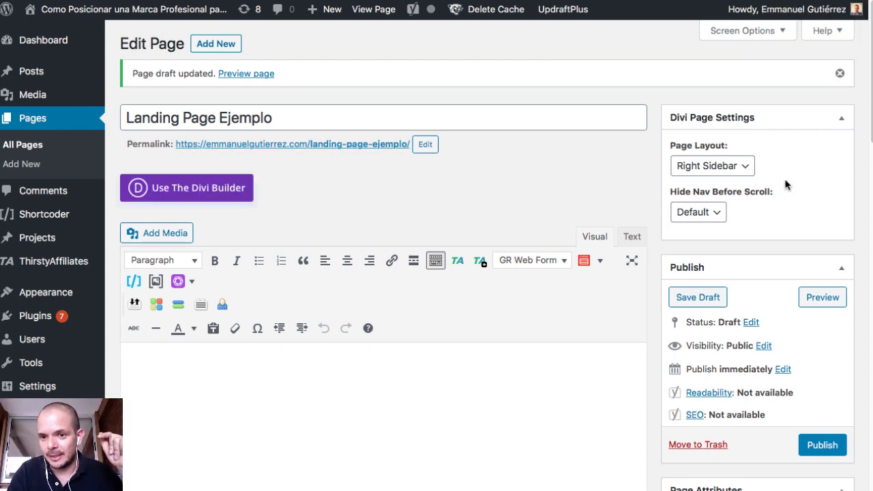
- Set the page's template attribute to Blank Page
{"action": "scroll", "coordinate": [771, 195], "scroll_direction": "down", "scroll_amount": 5}
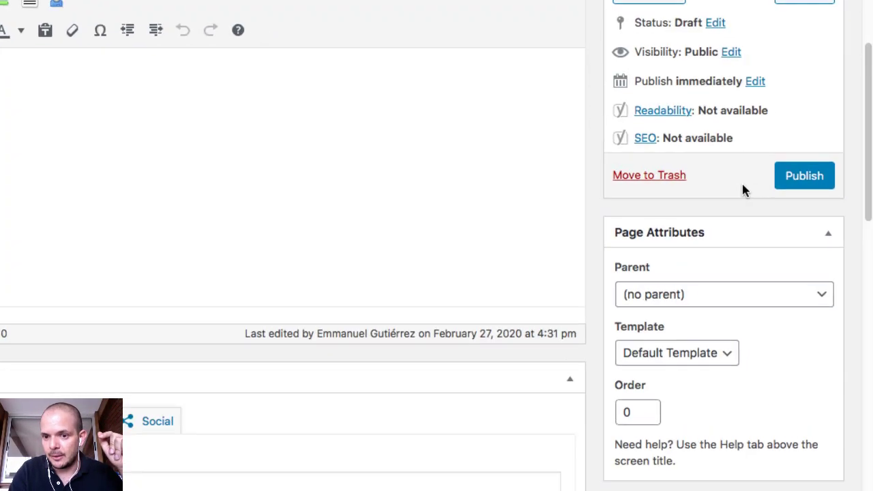
{"action": "scroll", "coordinate": [729, 187], "scroll_direction": "down", "scroll_amount": 3}
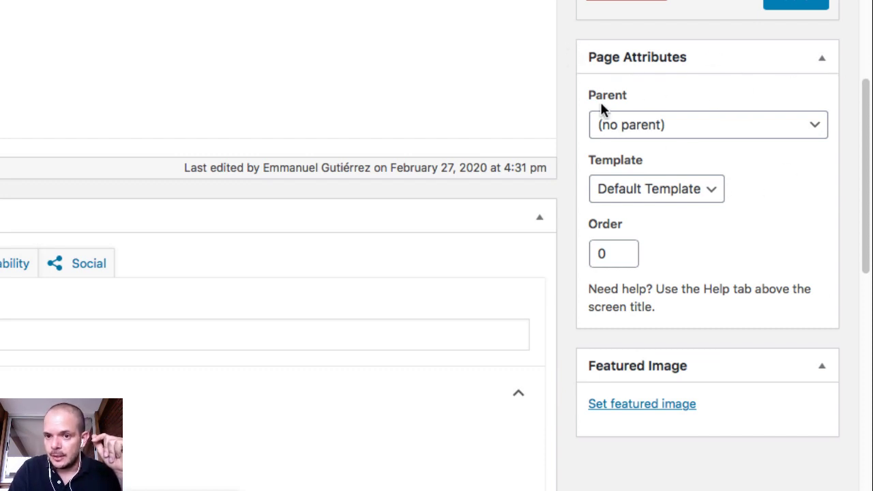
{"action": "left_click", "coordinate": [677, 193]}
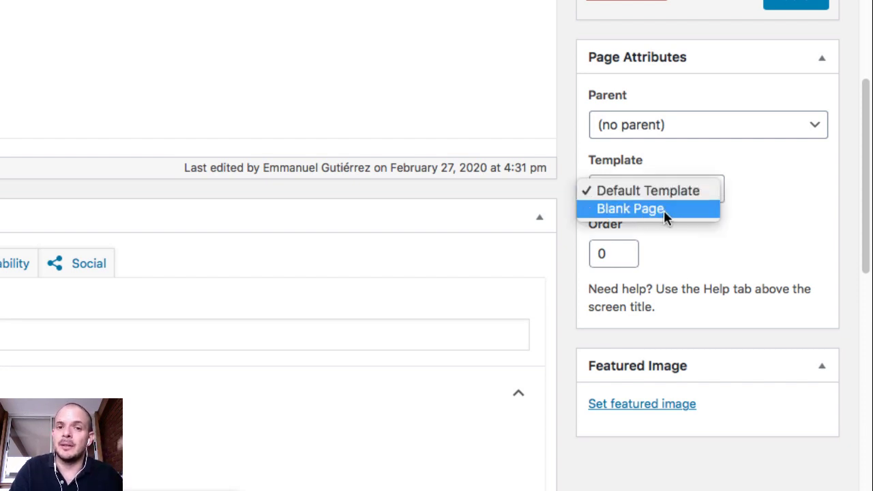
{"action": "left_click", "coordinate": [663, 210]}
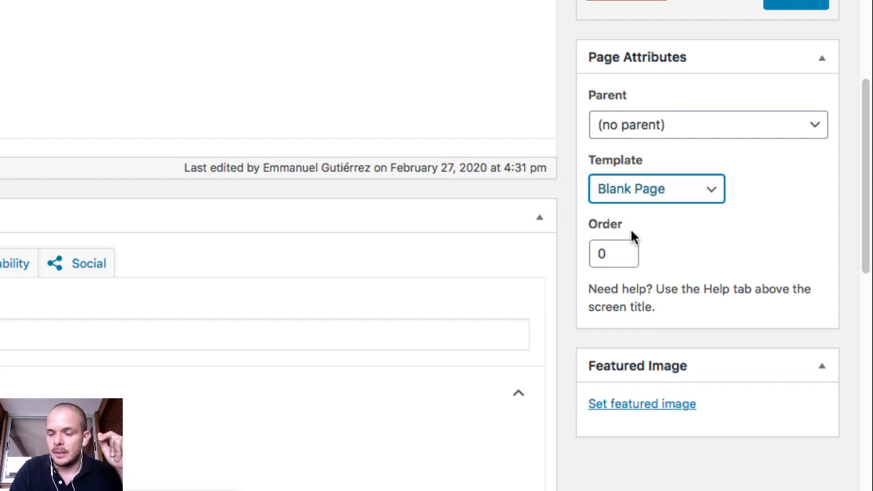
{"action": "scroll", "coordinate": [659, 234], "scroll_direction": "up", "scroll_amount": 5}
{"action": "left_click", "coordinate": [627, 199]}
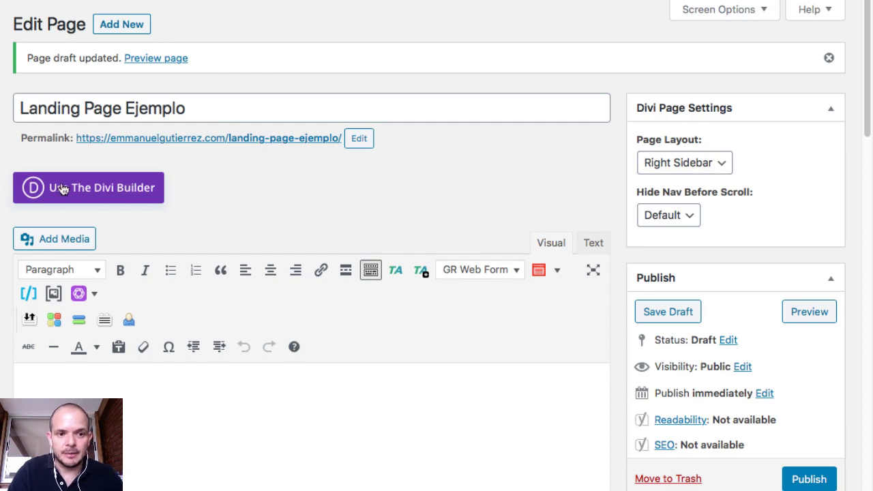
- Start the page from scratch in the Divi Builder and continue building on the front end, dismissing the row prompt
{"action": "left_click", "coordinate": [103, 195]}
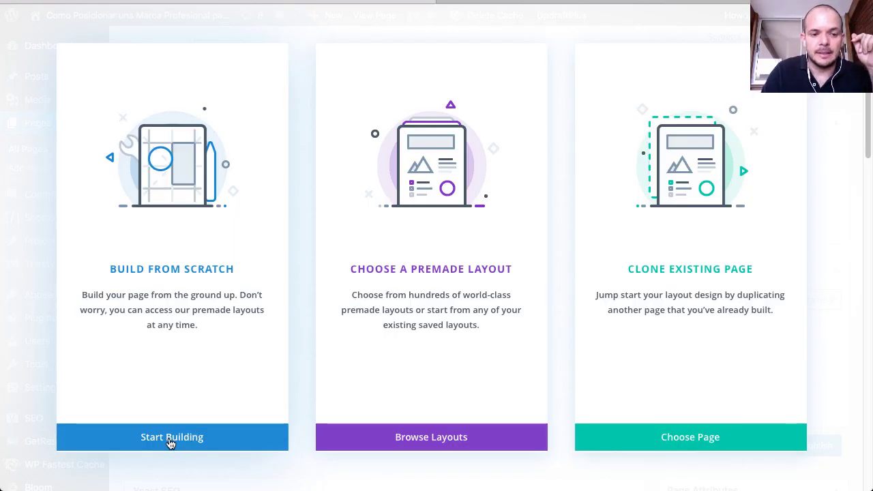
{"action": "left_click", "coordinate": [167, 437]}
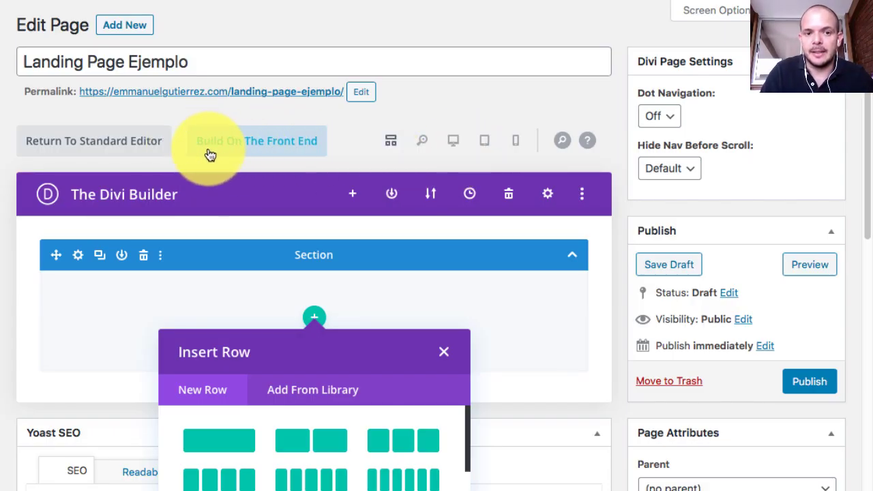
{"action": "left_click", "coordinate": [281, 151]}
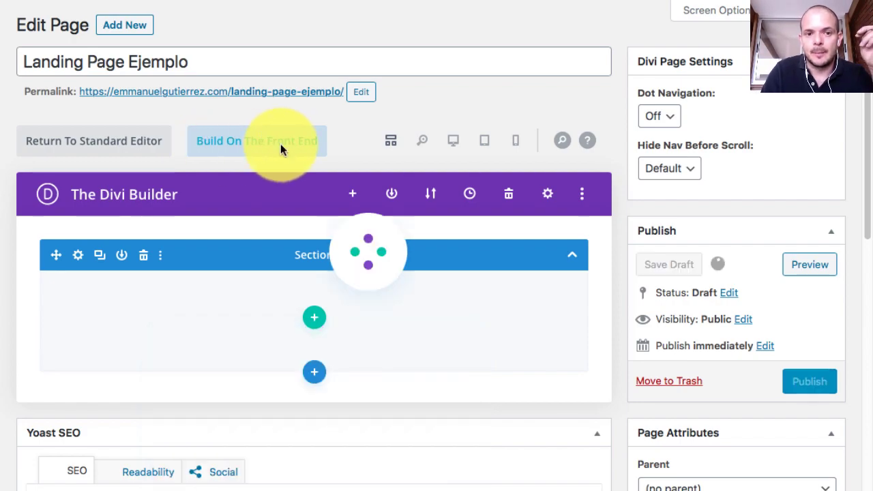
{"action": "left_click", "coordinate": [550, 121]}
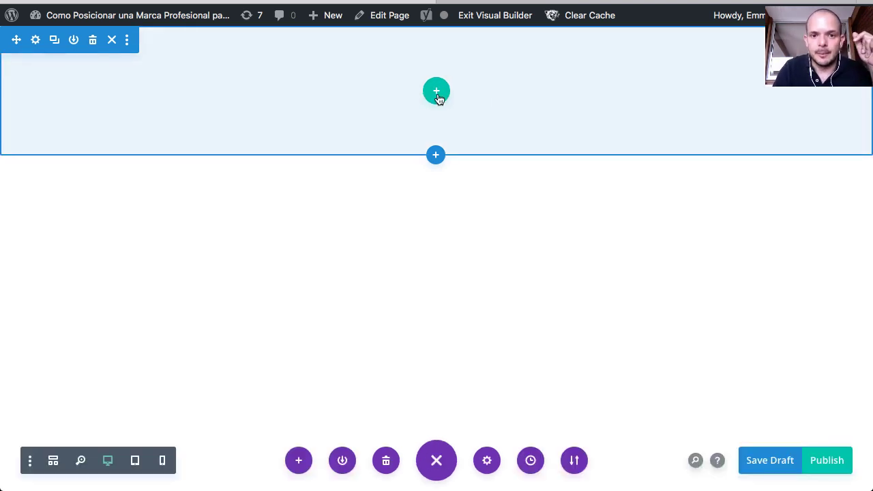
- Insert a three-column row with a wide middle column and narrow side columns, dismissing the module prompt for the first column
{"action": "left_click", "coordinate": [436, 91]}
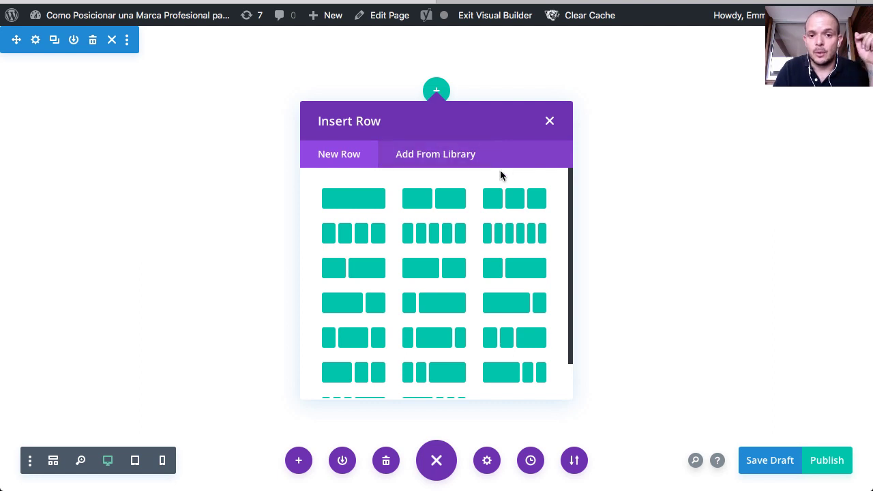
{"action": "scroll", "coordinate": [357, 309], "scroll_direction": "down", "scroll_amount": 1}
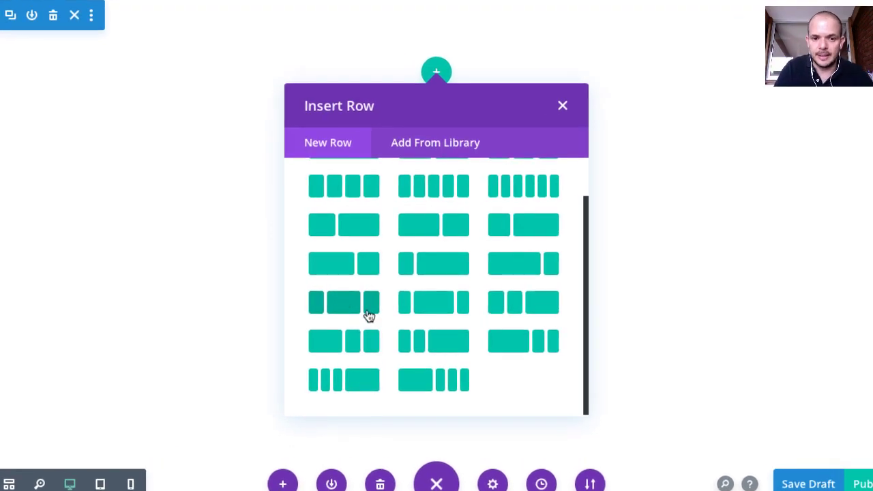
{"action": "scroll", "coordinate": [344, 310], "scroll_direction": "up", "scroll_amount": 1}
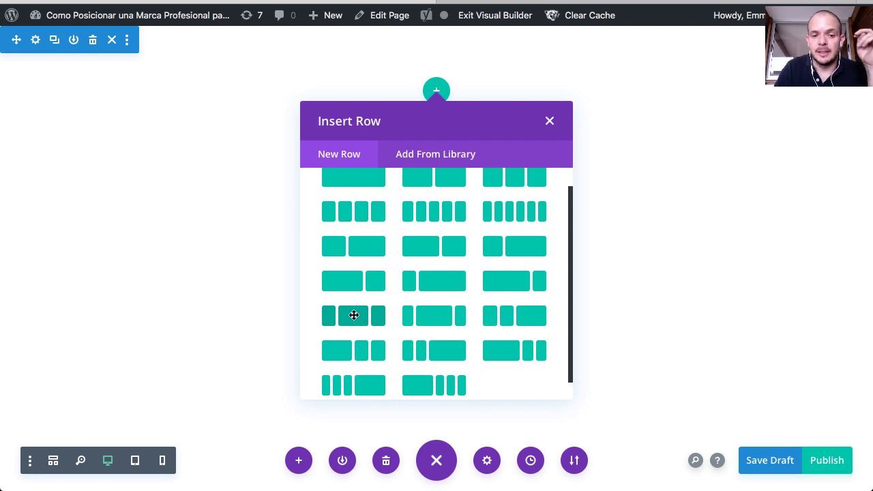
{"action": "left_click", "coordinate": [354, 320]}
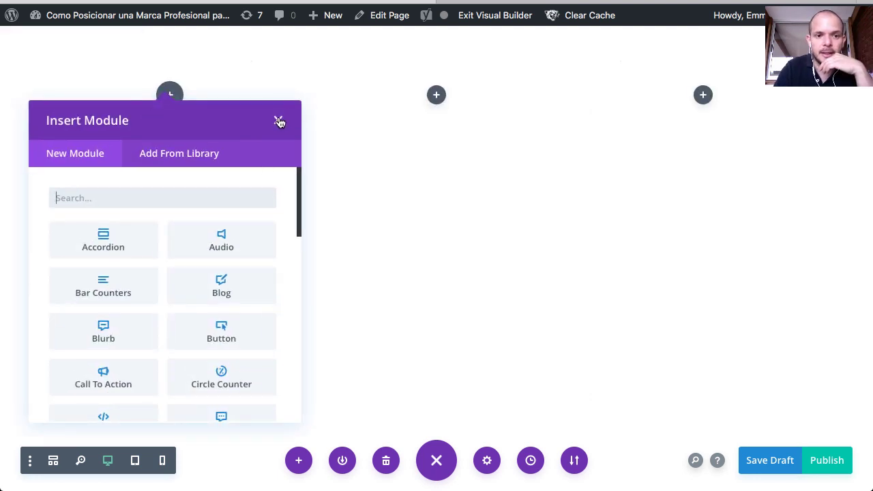
{"action": "left_click", "coordinate": [279, 121]}
- Add an Email Optin module to the middle column and accept its default settings
{"action": "left_click", "coordinate": [436, 95]}
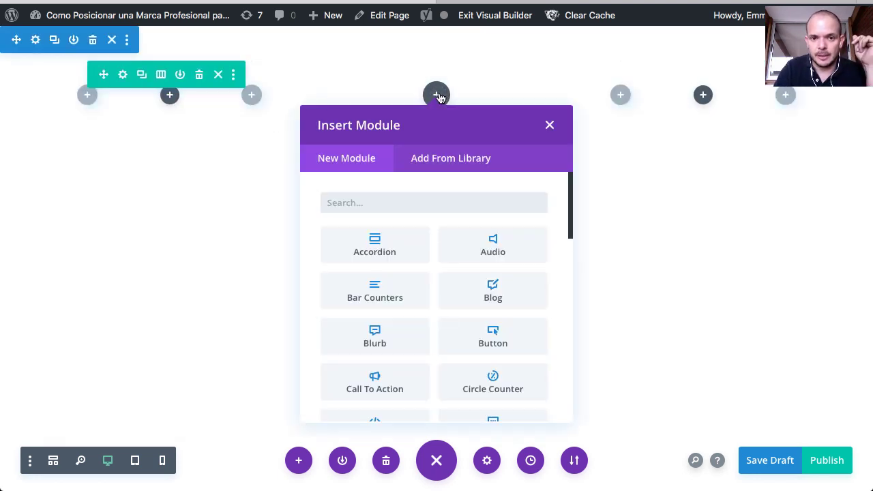
{"action": "scroll", "coordinate": [475, 284], "scroll_direction": "down", "scroll_amount": 5}
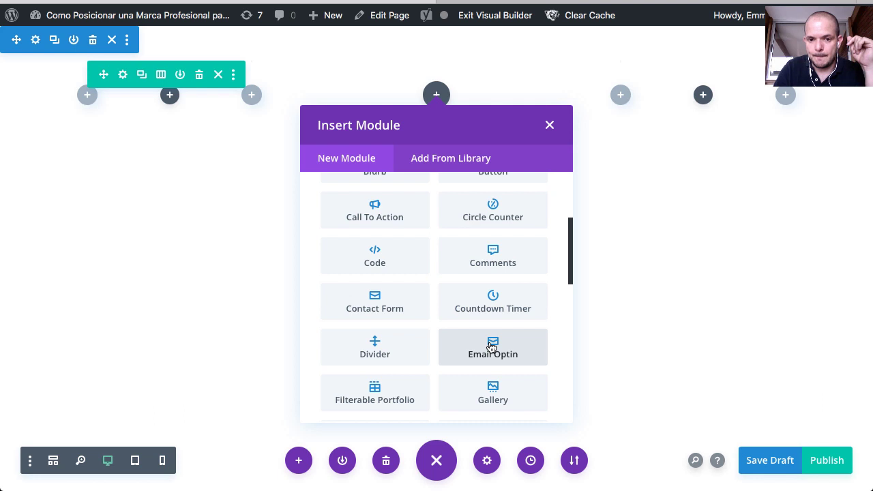
{"action": "left_click", "coordinate": [492, 346]}
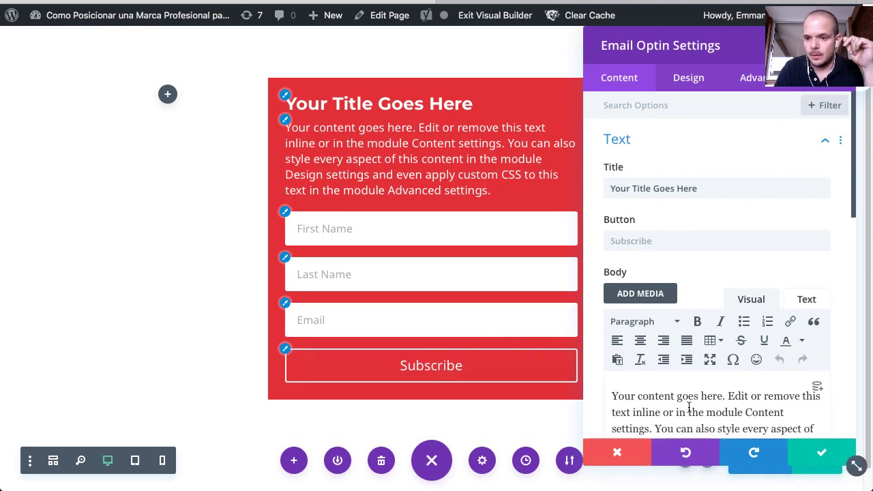
{"action": "left_click", "coordinate": [823, 456]}
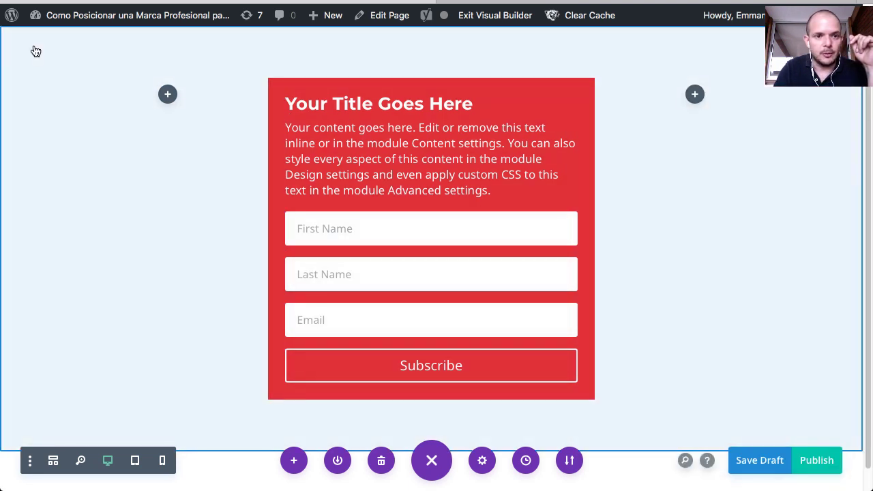
- Give the section a background image using the photo of hands holding a tablet, and save the section settings
{"action": "mouse_move", "coordinate": [34, 48]}
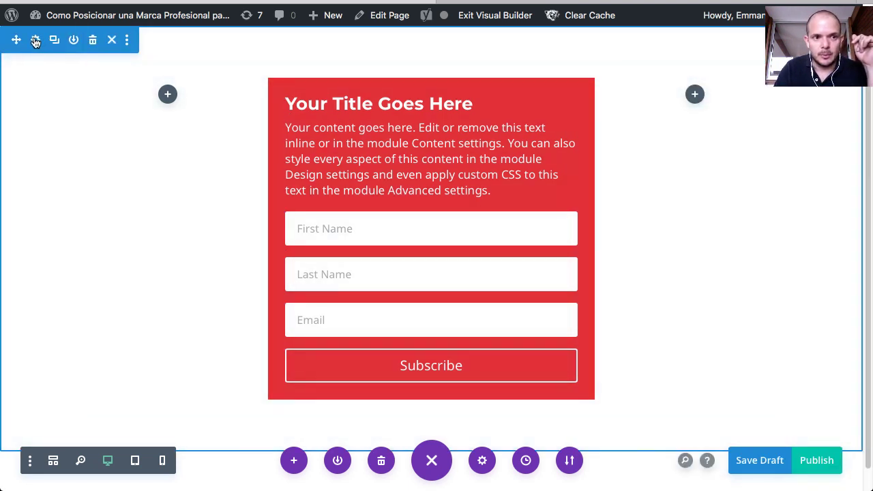
{"action": "left_click", "coordinate": [35, 40]}
{"action": "left_click", "coordinate": [660, 182]}
{"action": "left_click", "coordinate": [744, 162]}
{"action": "left_click", "coordinate": [793, 416]}
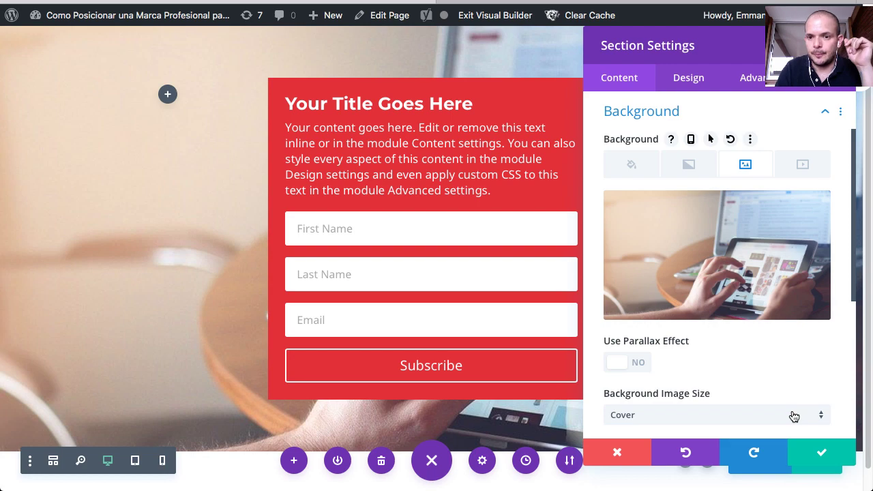
{"action": "left_click", "coordinate": [821, 452]}
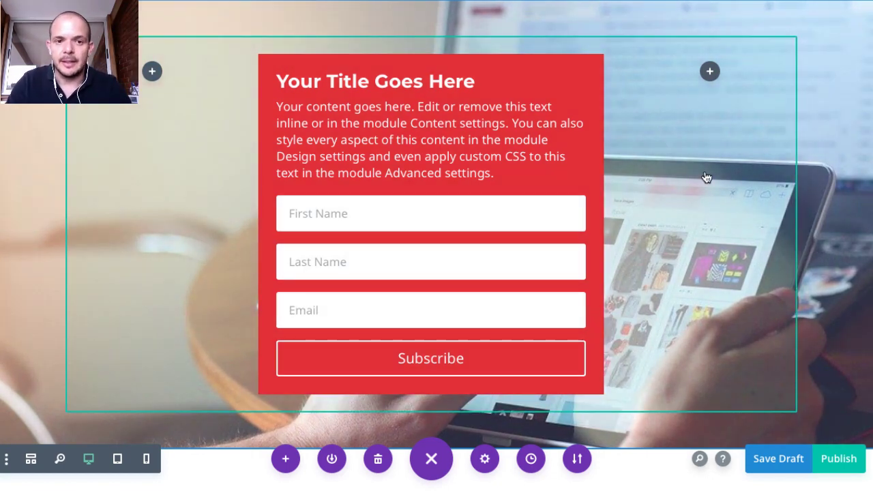
{"action": "key", "text": "ctrl+s"}
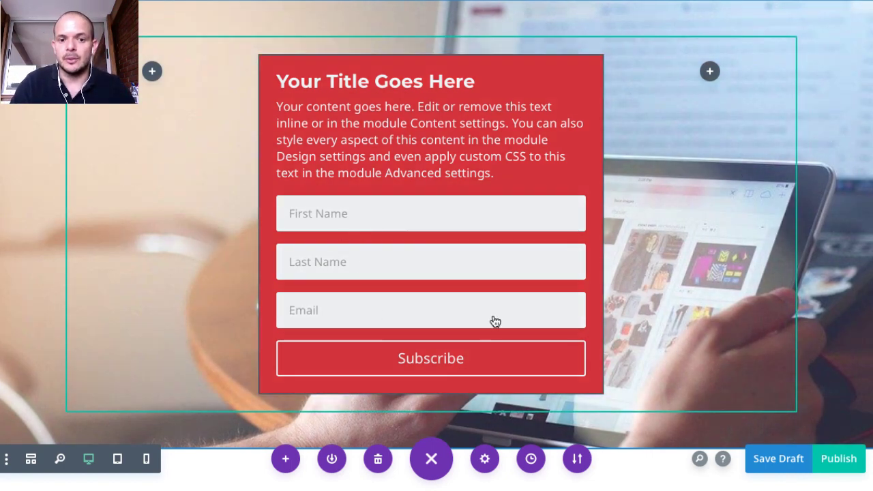
- Open the Email Optin module's settings and set its email service provider to GetResponse
{"action": "mouse_move", "coordinate": [362, 115]}
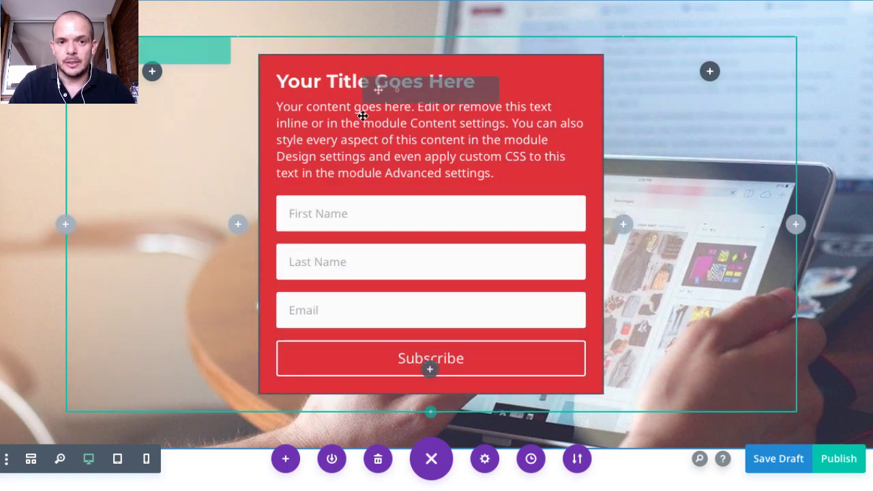
{"action": "left_click", "coordinate": [396, 93]}
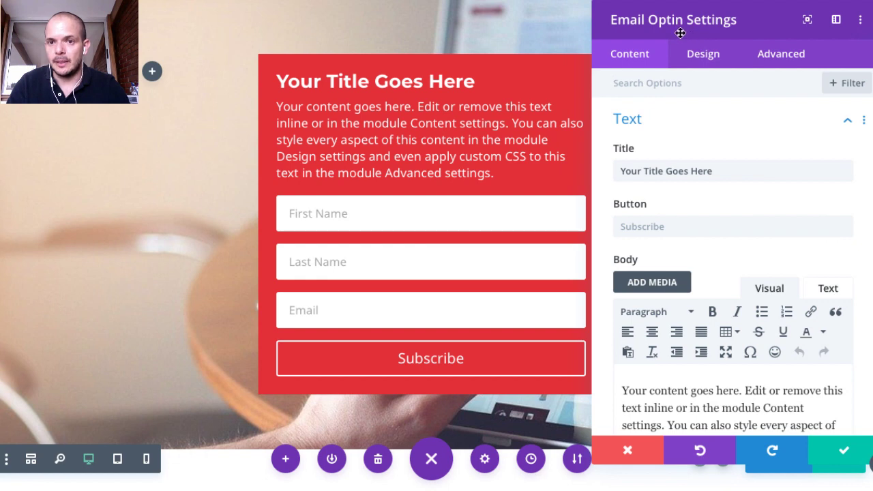
{"action": "double_click", "coordinate": [639, 171]}
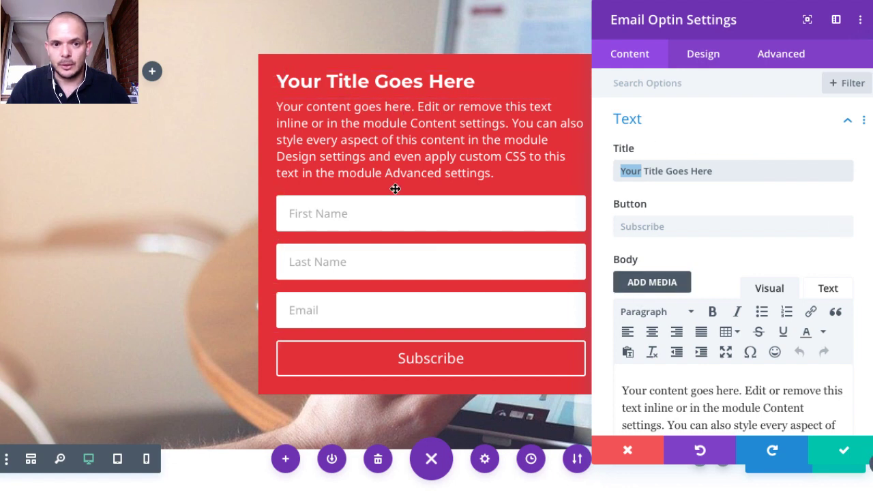
{"action": "scroll", "coordinate": [681, 254], "scroll_direction": "down", "scroll_amount": 5}
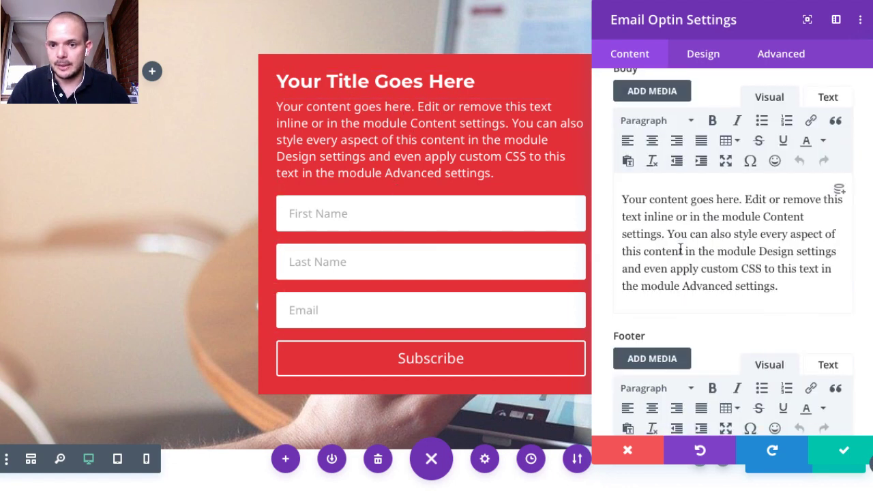
{"action": "scroll", "coordinate": [682, 254], "scroll_direction": "up", "scroll_amount": 5}
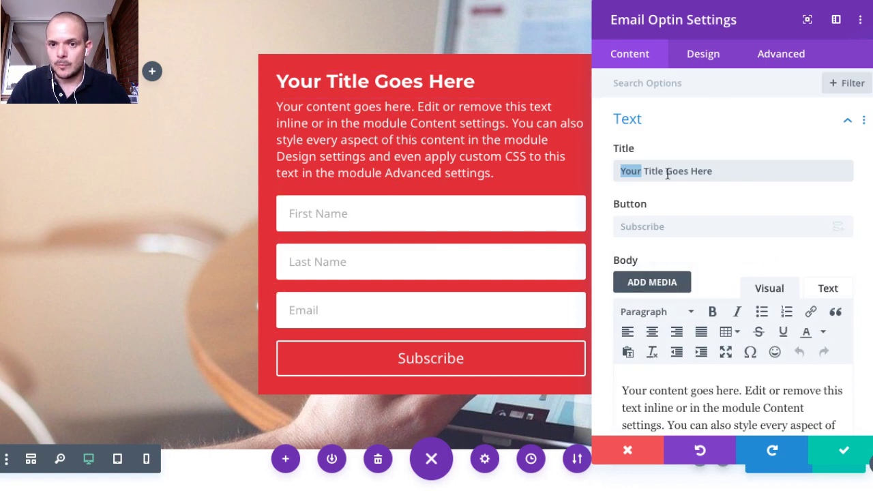
{"action": "left_click", "coordinate": [845, 121]}
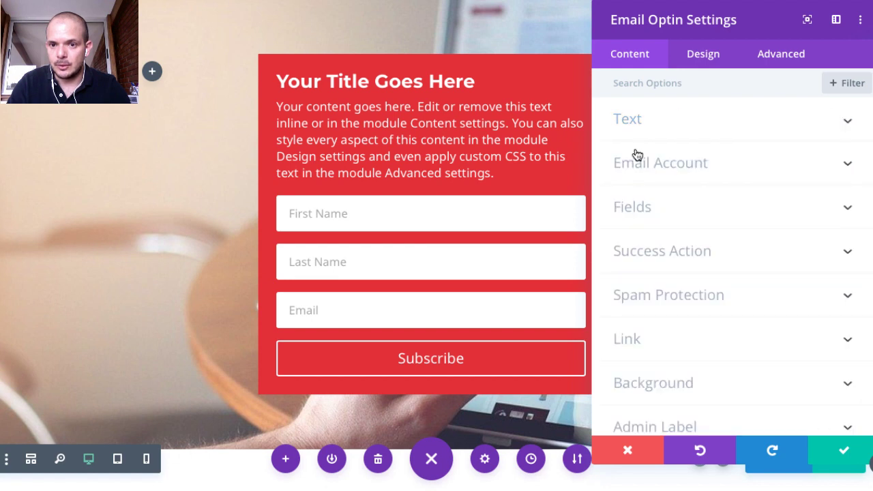
{"action": "left_click", "coordinate": [686, 169]}
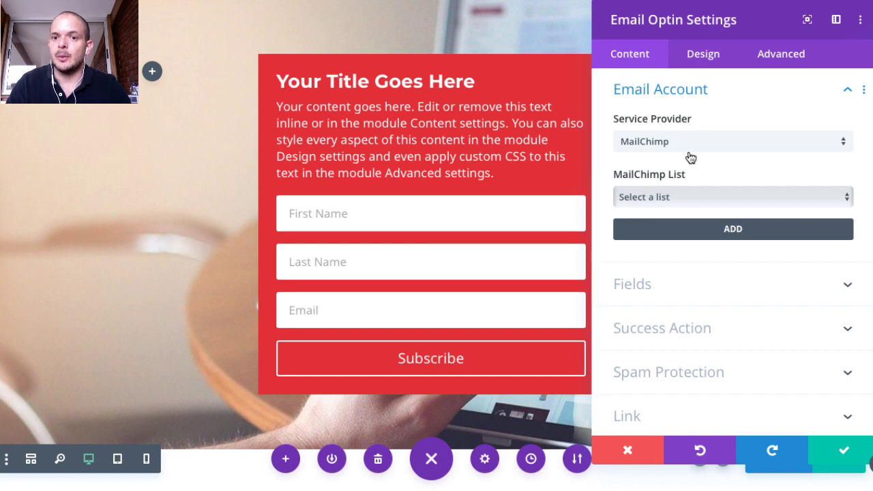
{"action": "left_click", "coordinate": [662, 140]}
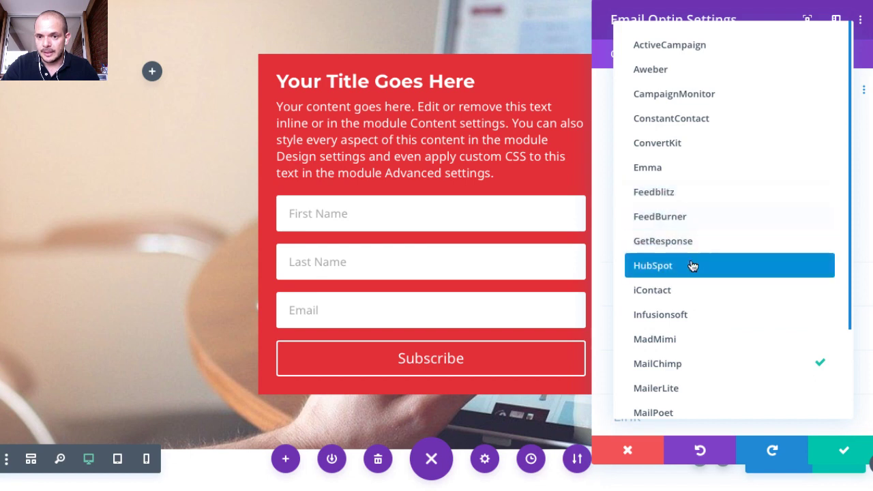
{"action": "left_click", "coordinate": [669, 250]}
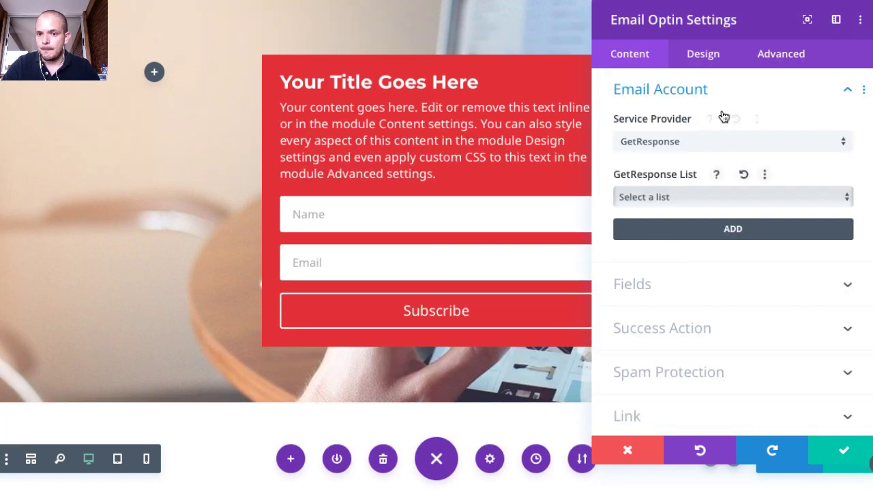
- Switch the opt-in form's email service provider to ActiveCampaign
{"action": "left_click", "coordinate": [670, 198]}
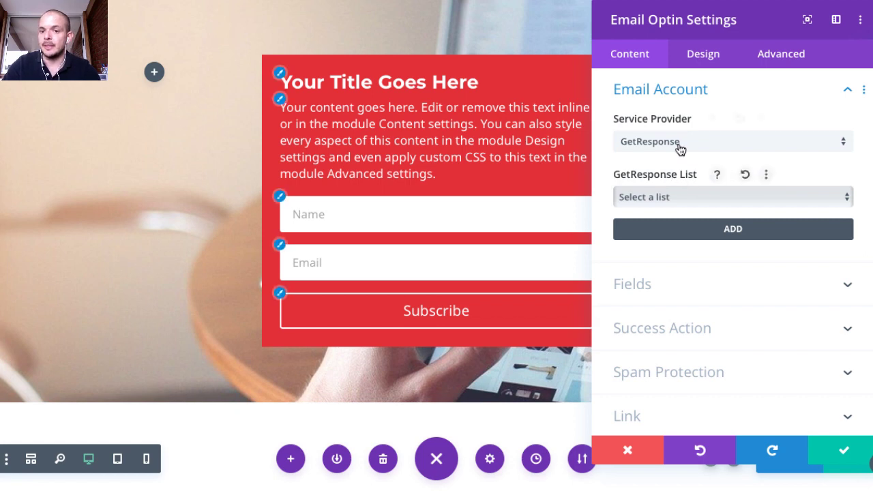
{"action": "left_click", "coordinate": [718, 143]}
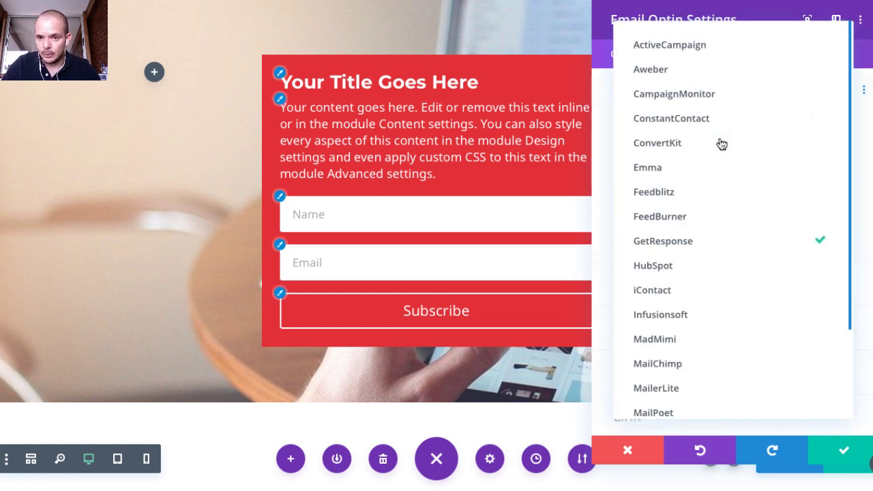
{"action": "key", "text": "Up"}
{"action": "key", "text": "Up"}
{"action": "key", "text": "Up"}
{"action": "key", "text": "Up"}
{"action": "key", "text": "Up"}
{"action": "key", "text": "Up"}
{"action": "key", "text": "Up"}
{"action": "key", "text": "Up"}
{"action": "key", "text": "Up"}
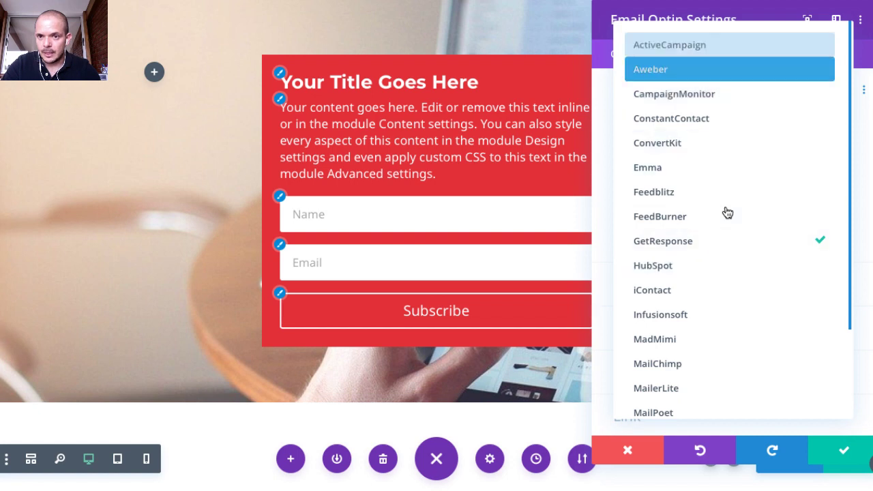
{"action": "left_click", "coordinate": [674, 45]}
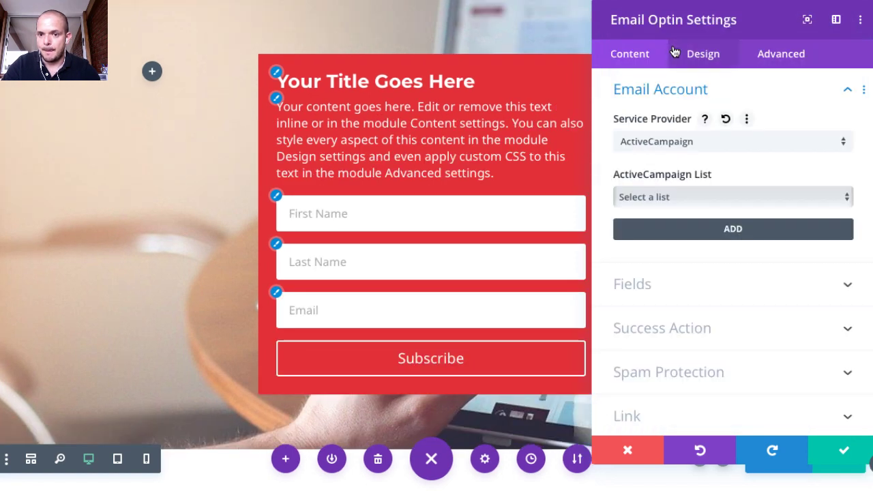
- Check the available ActiveCampaign lists and open the form for adding a new ActiveCampaign account
{"action": "left_click", "coordinate": [674, 197]}
{"action": "left_click", "coordinate": [616, 169]}
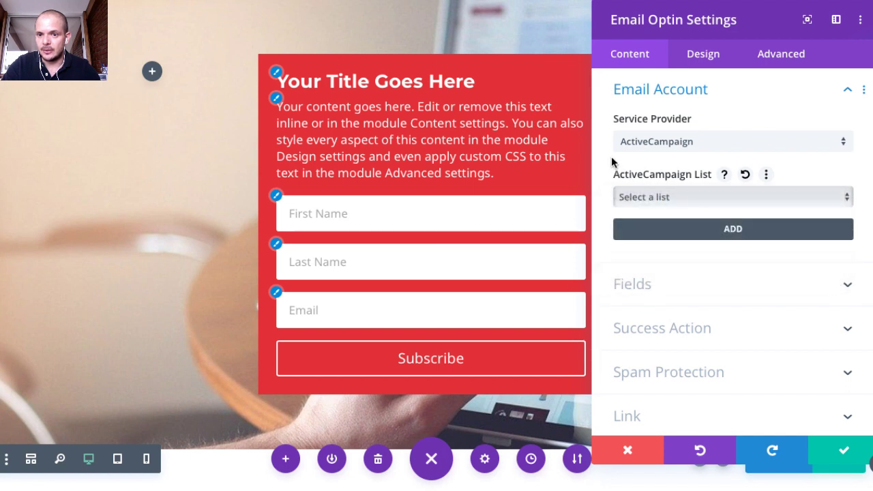
{"action": "left_click", "coordinate": [730, 235]}
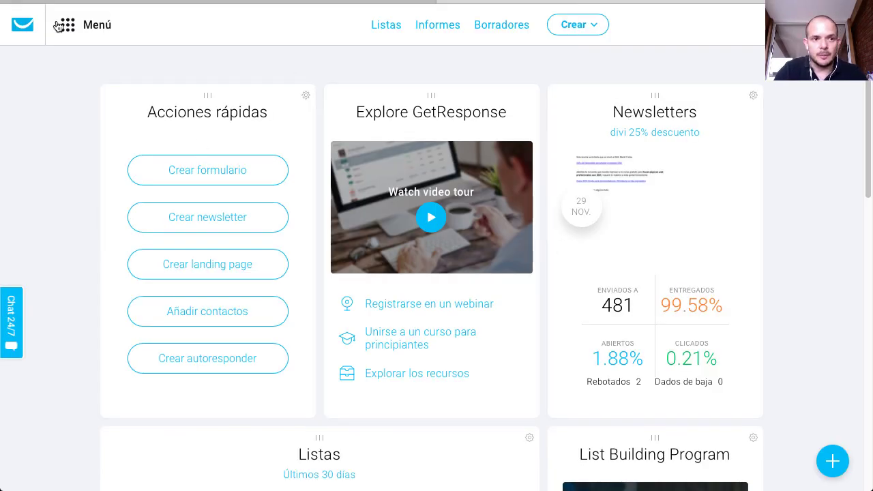
- Switch to the GetResponse site and find the API key under Integraciones & API
{"action": "left_click", "coordinate": [82, 30]}
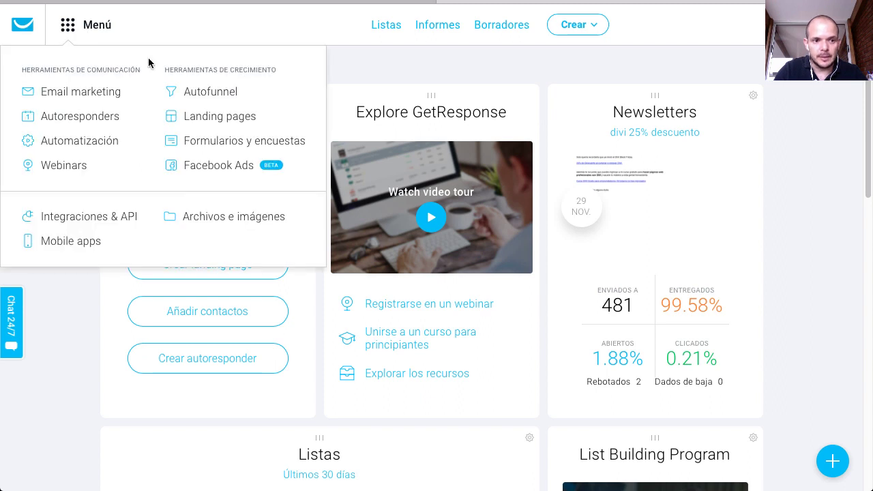
{"action": "left_click", "coordinate": [91, 216]}
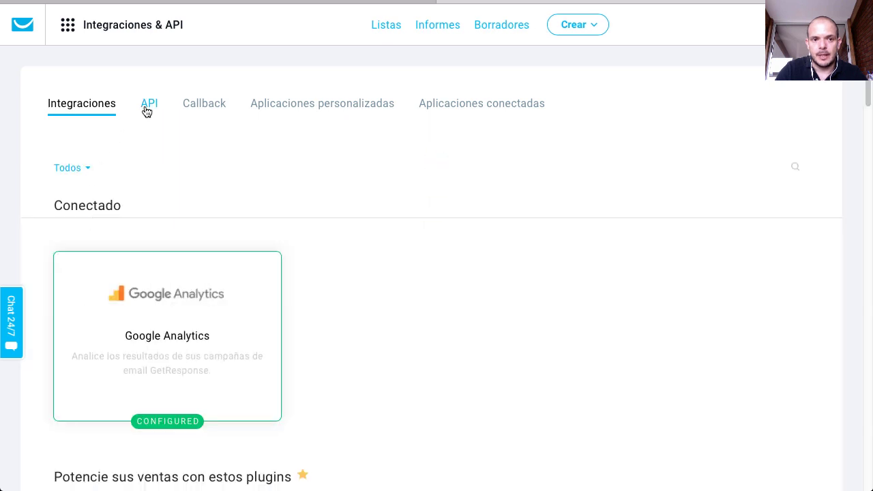
{"action": "left_click", "coordinate": [148, 106]}
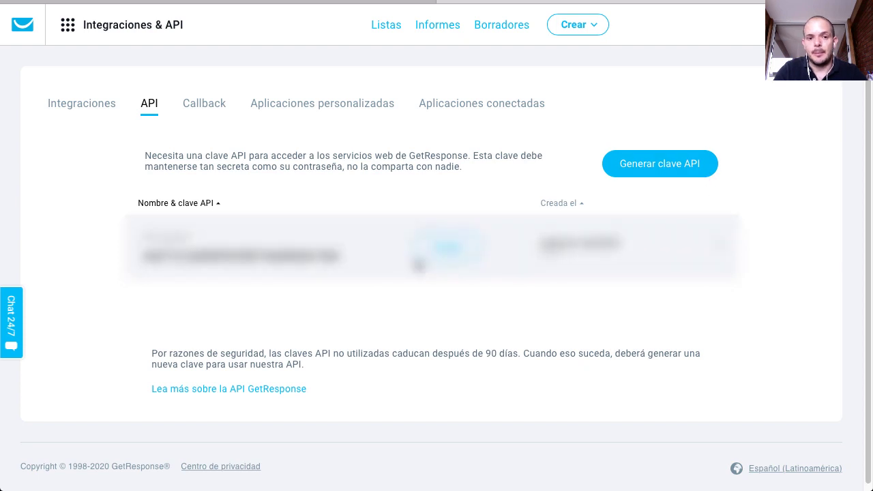
{"action": "left_click", "coordinate": [721, 250]}
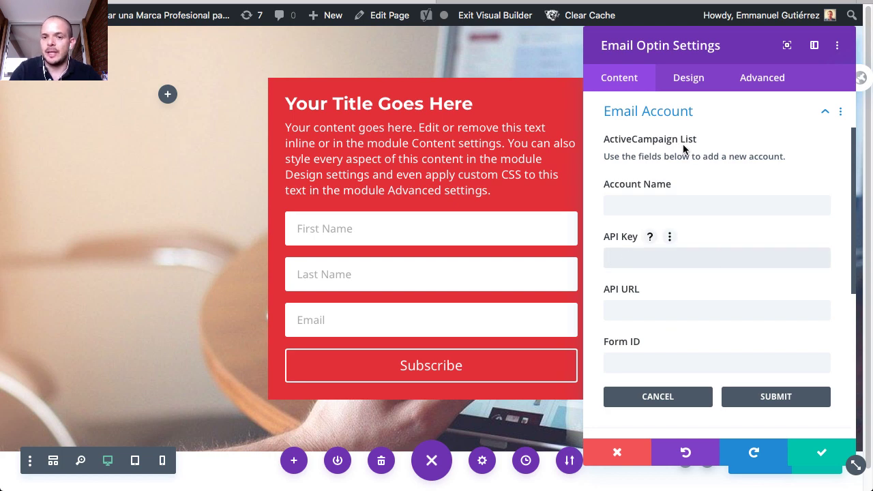
- Back in the Divi Builder, cancel adding the ActiveCampaign account and set the service provider to GetResponse
{"action": "left_click", "coordinate": [823, 114]}
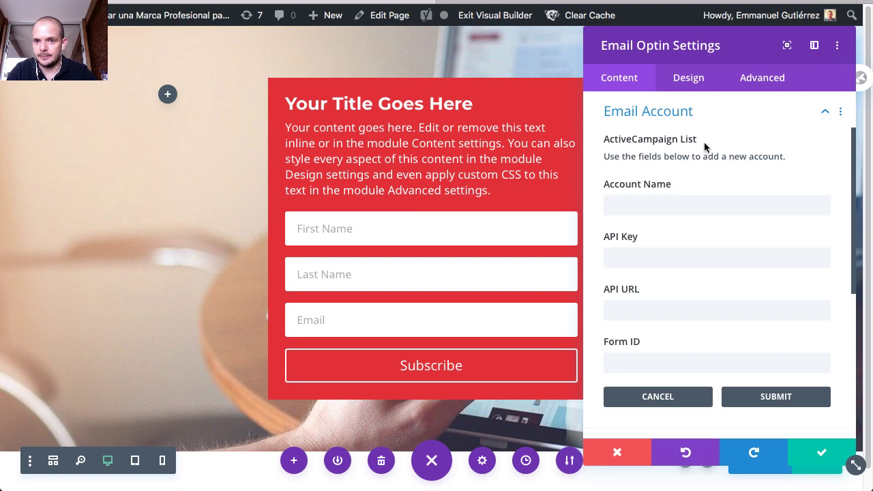
{"action": "left_click", "coordinate": [680, 399]}
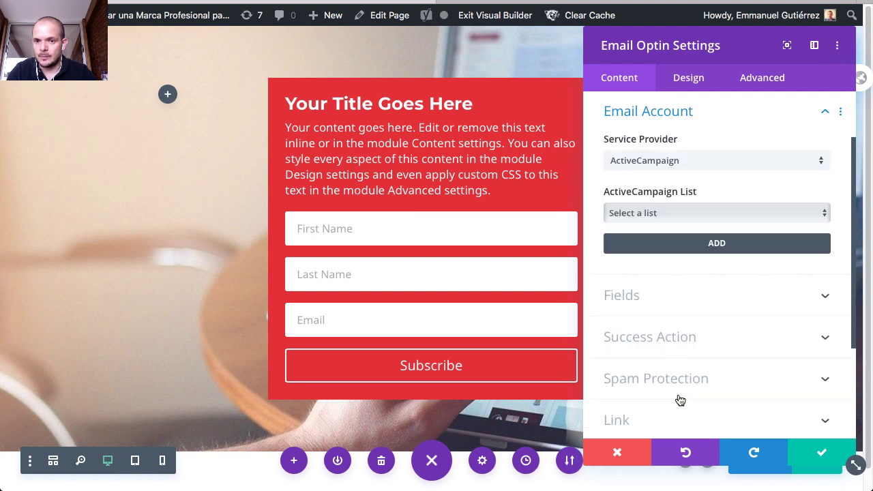
{"action": "left_click", "coordinate": [648, 163]}
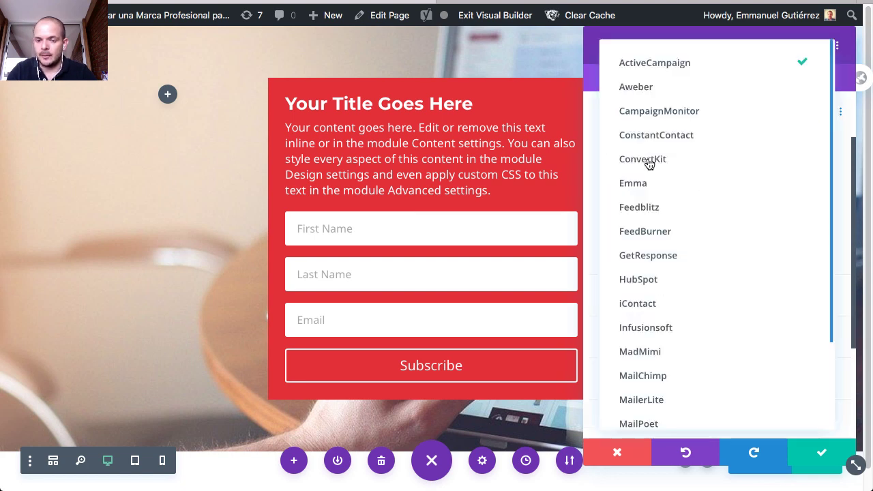
{"action": "left_click", "coordinate": [679, 257]}
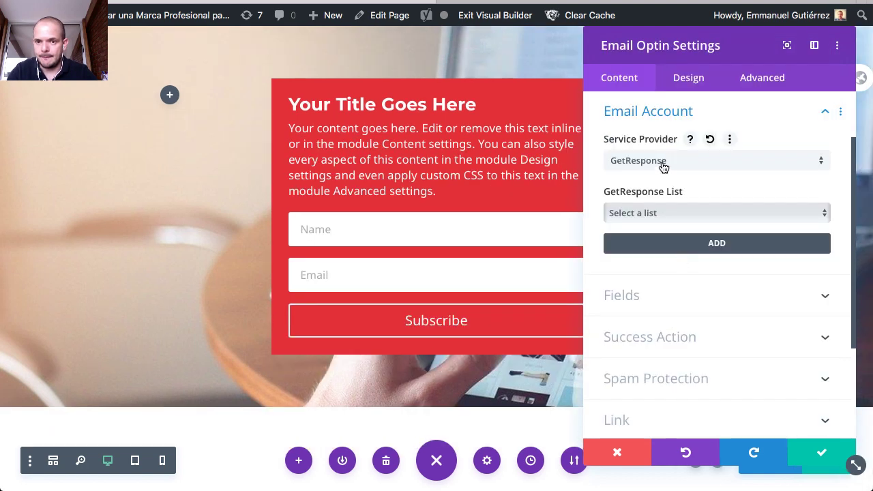
- Open the form for adding a GetResponse account and check where its API key is found on the GetResponse site
{"action": "left_click", "coordinate": [682, 251]}
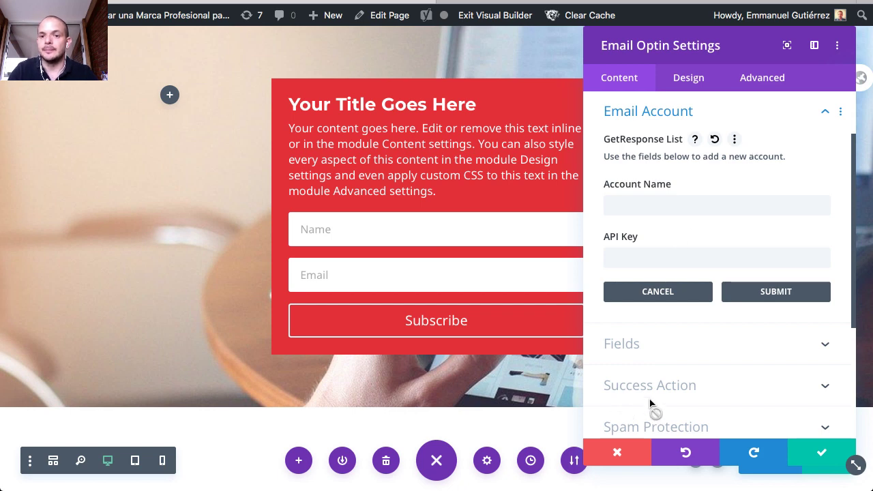
{"action": "left_click", "coordinate": [590, 2]}
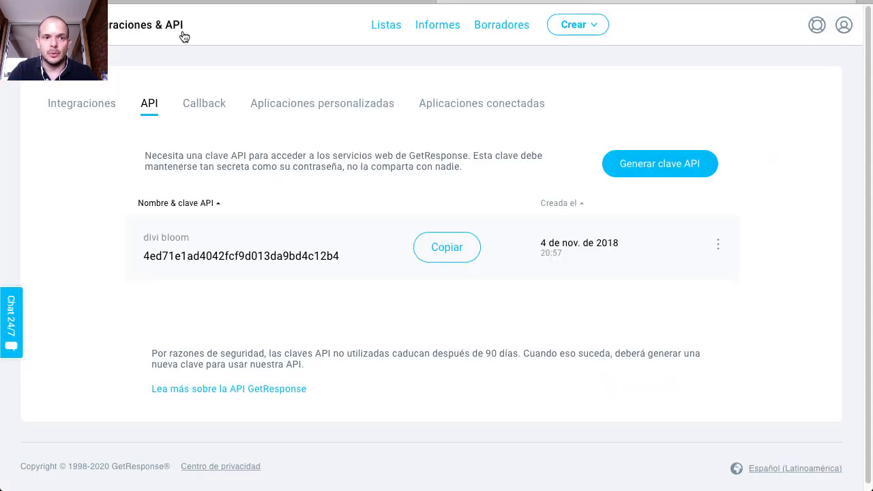
{"action": "left_click", "coordinate": [54, 24]}
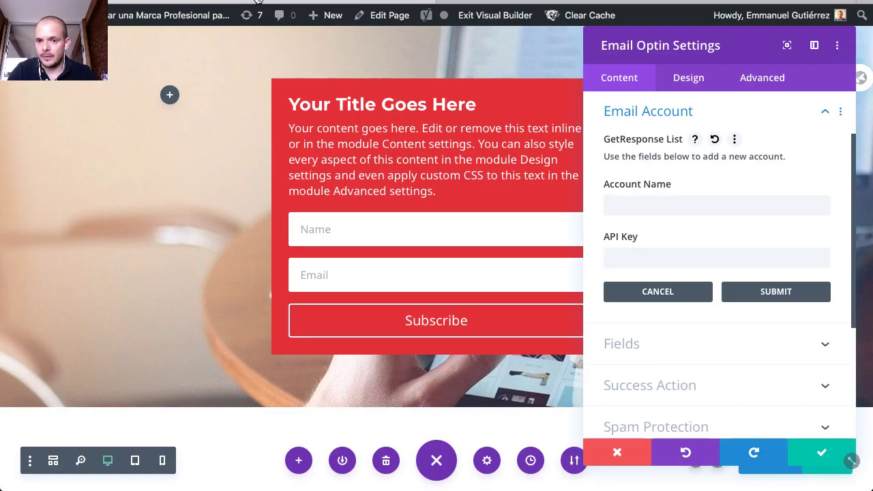
- Cancel adding the GetResponse account and select the existing hola_515394 list for the opt-in form
{"action": "left_click", "coordinate": [668, 291]}
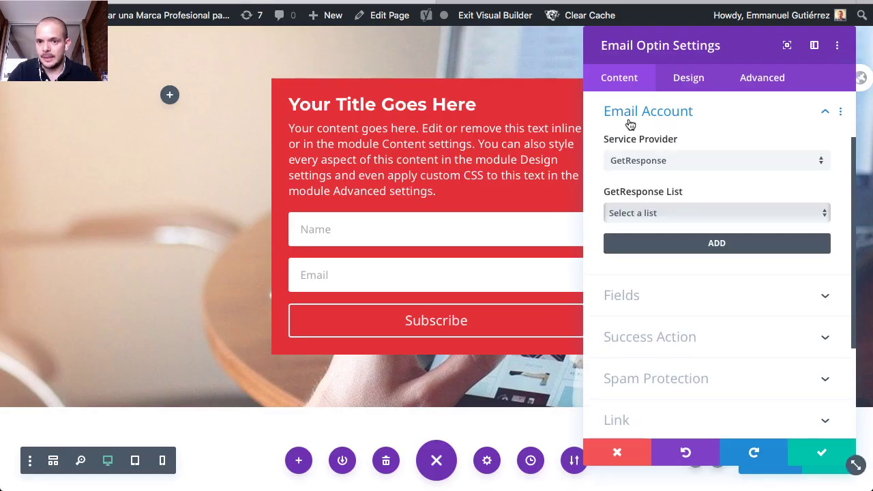
{"action": "left_click", "coordinate": [658, 213]}
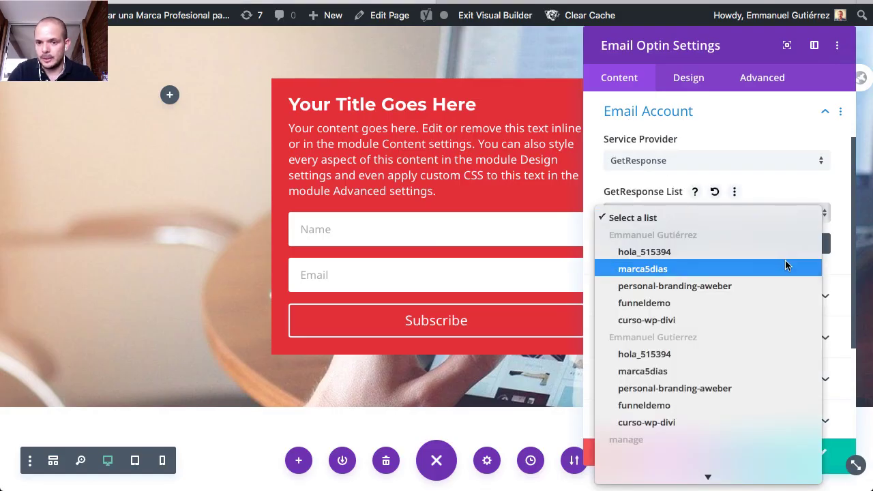
{"action": "left_click", "coordinate": [652, 252]}
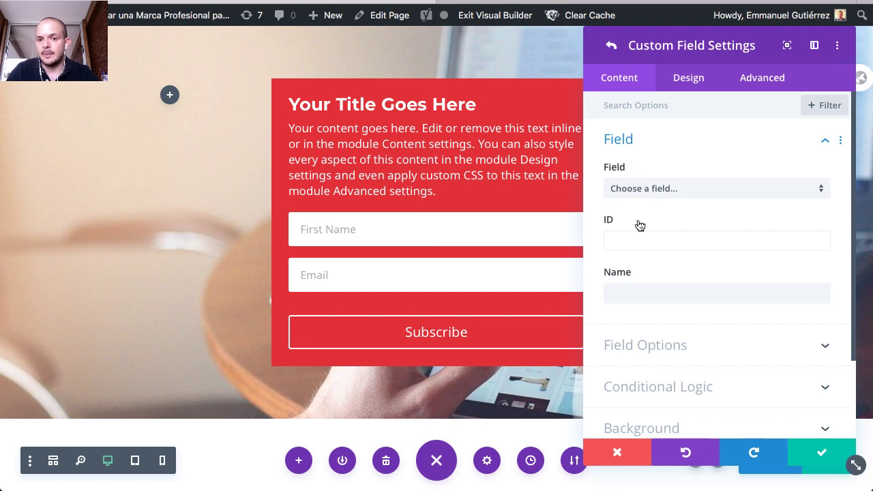
- Review the GetResponse fields available for a custom form field, then close the Fields options
{"action": "left_click", "coordinate": [640, 191]}
{"action": "scroll", "coordinate": [716, 327], "scroll_direction": "down", "scroll_amount": 3}
{"action": "scroll", "coordinate": [716, 327], "scroll_direction": "up", "scroll_amount": 3}
{"action": "left_click", "coordinate": [616, 210]}
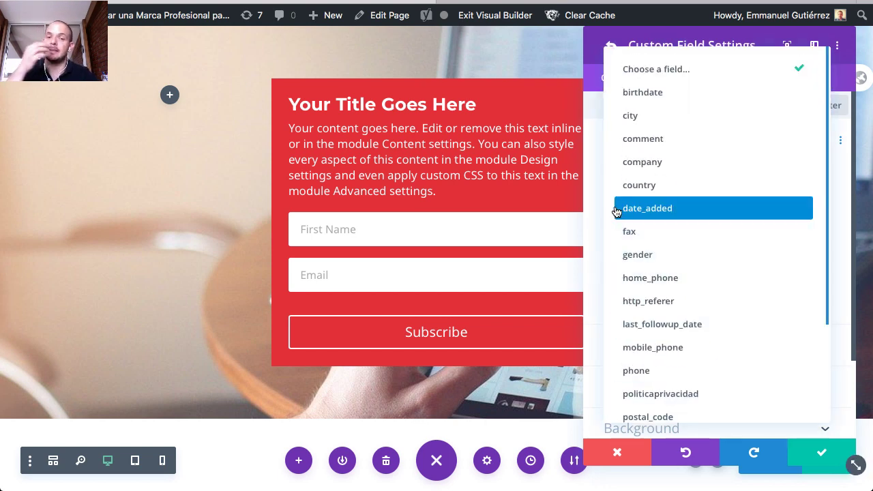
{"action": "key", "text": "Down"}
{"action": "key", "text": "Down"}
{"action": "key", "text": "Down"}
{"action": "key", "text": "Escape"}
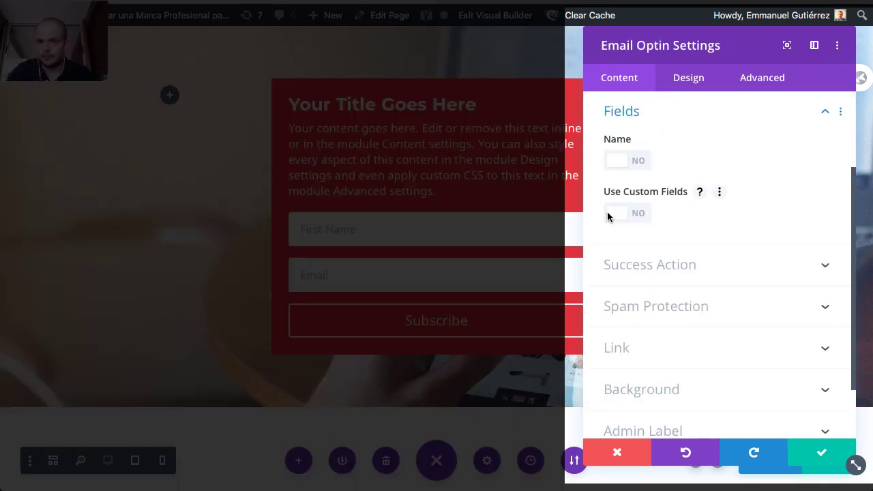
{"action": "left_click", "coordinate": [641, 113]}
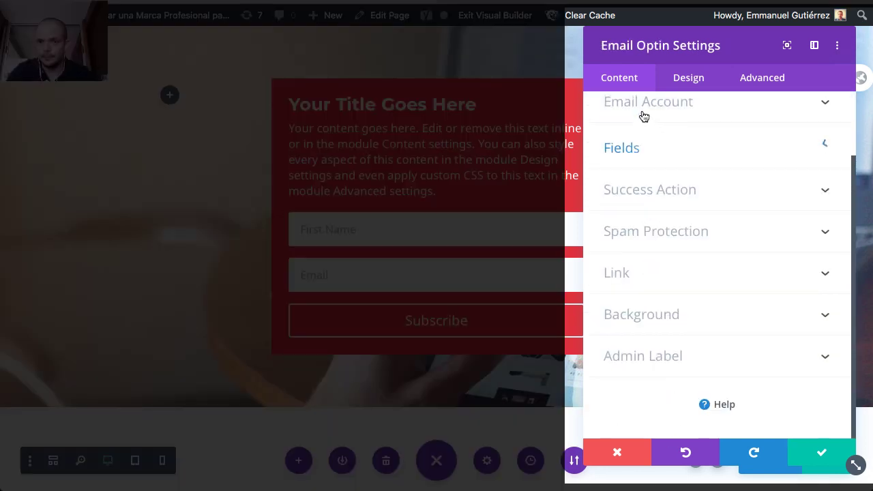
- Enter Gracias as the opt-in's success message, and change the success action to Redirect to a custom URL without entering a URL
{"action": "left_click", "coordinate": [649, 196]}
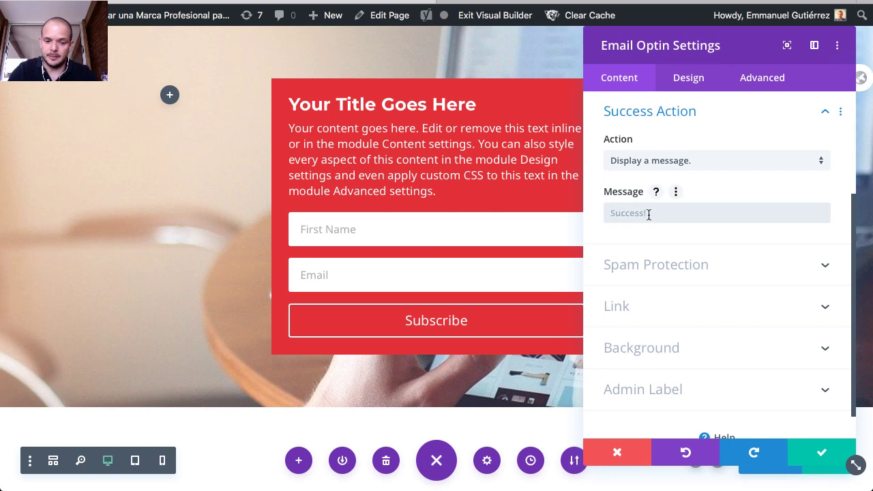
{"action": "type", "text": "Gracias"}
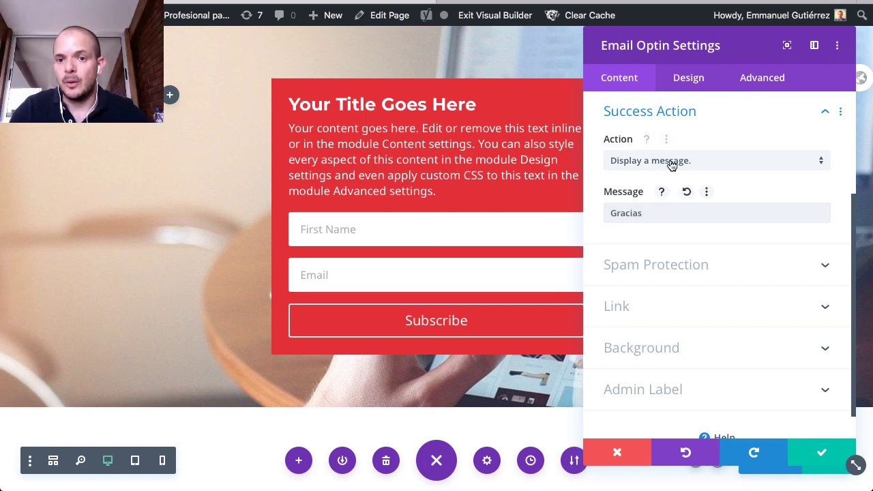
{"action": "left_click", "coordinate": [672, 163]}
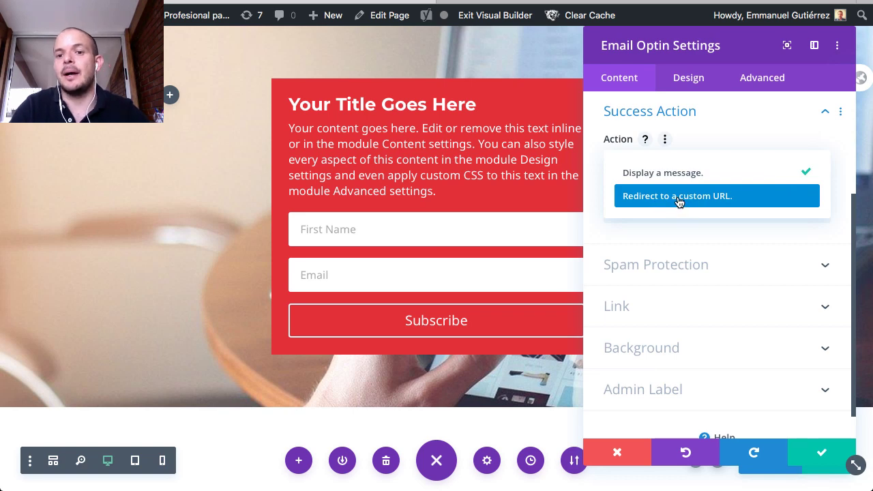
{"action": "left_click", "coordinate": [680, 201]}
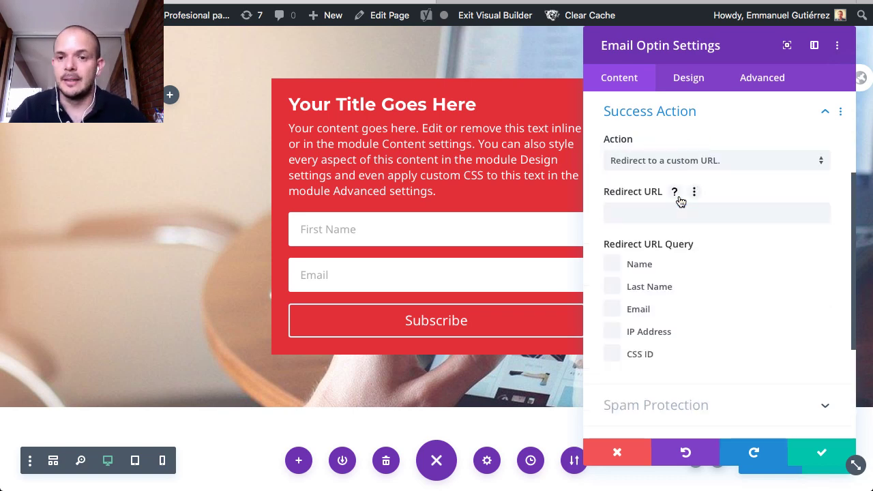
{"action": "left_click", "coordinate": [667, 211]}
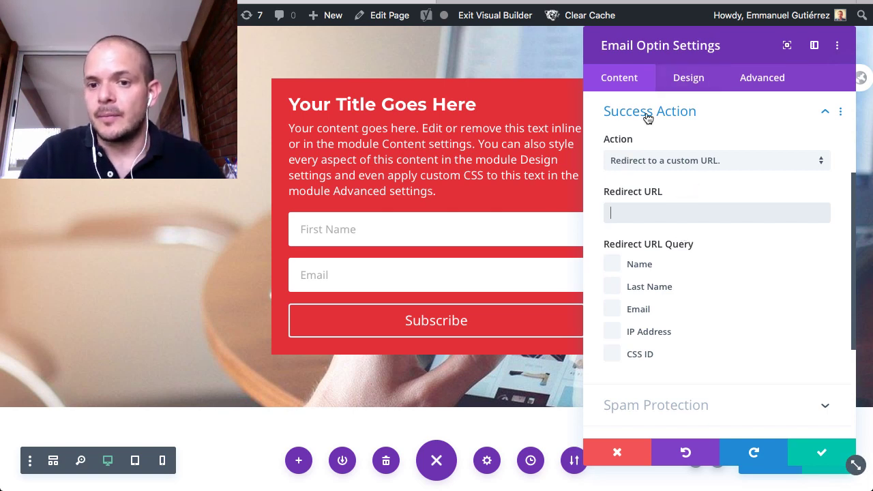
{"action": "left_click", "coordinate": [823, 113]}
- Enable the spam protection service for the opt-in form with ReCaptcha as provider, and close its options
{"action": "left_click", "coordinate": [675, 230]}
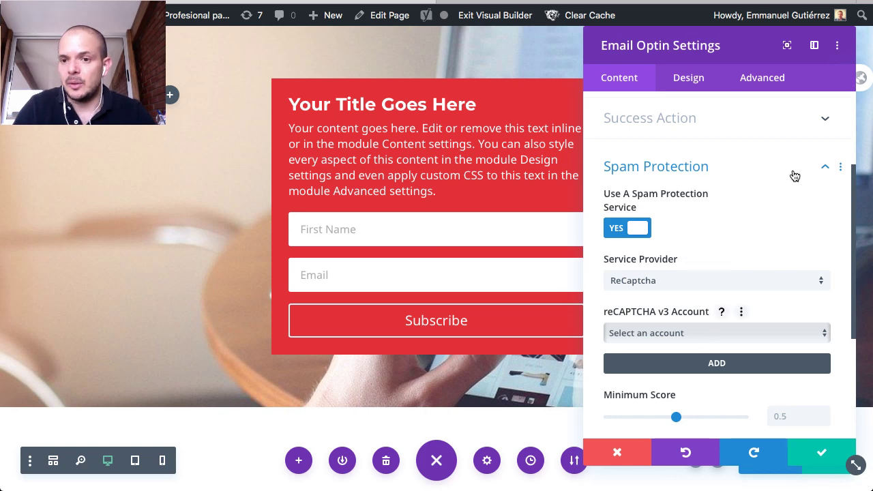
{"action": "left_click", "coordinate": [826, 168]}
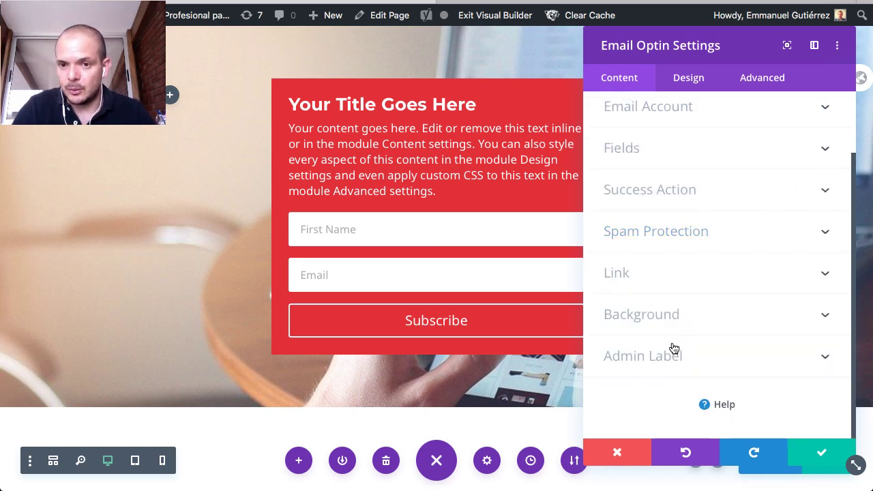
- Set the Email Optin module's background color to black (#000000) and close its settings
{"action": "scroll", "coordinate": [674, 345], "scroll_direction": "up", "scroll_amount": 2}
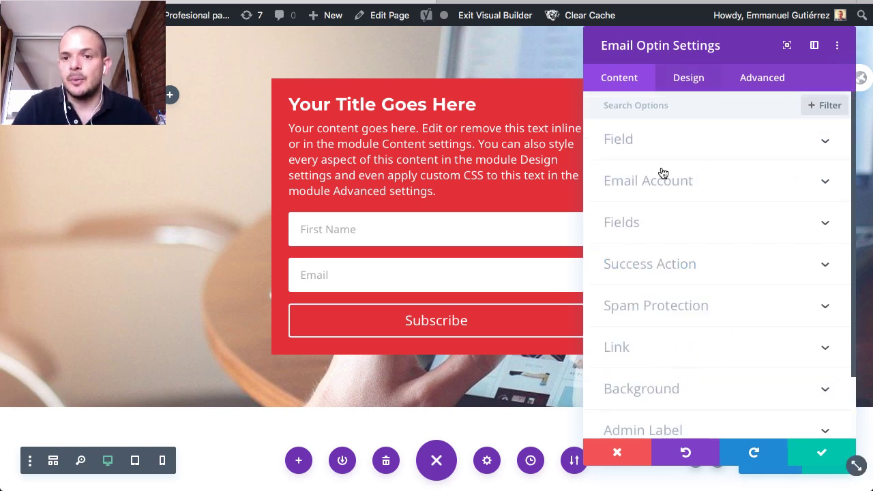
{"action": "left_click", "coordinate": [686, 83]}
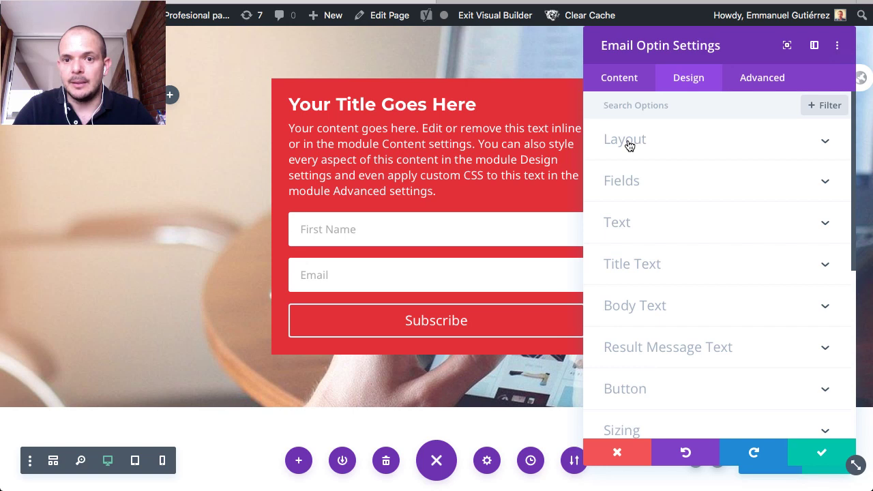
{"action": "left_click", "coordinate": [619, 85]}
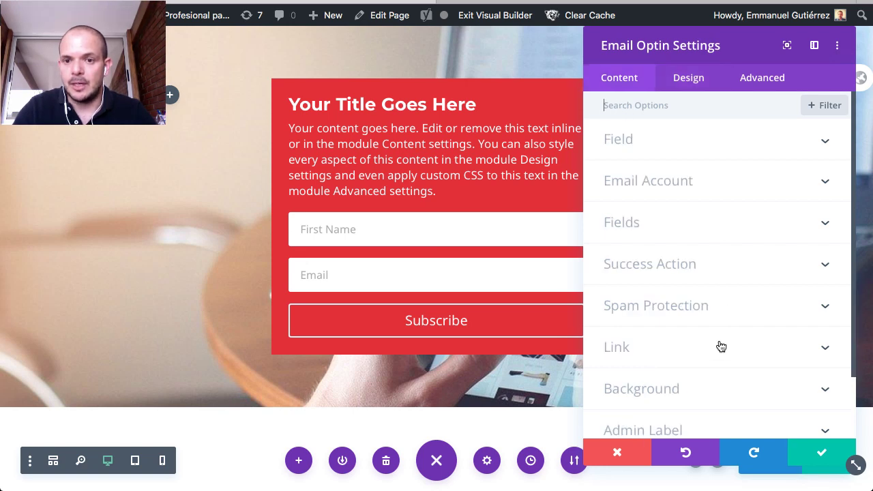
{"action": "scroll", "coordinate": [668, 242], "scroll_direction": "down", "scroll_amount": 1}
{"action": "left_click", "coordinate": [615, 363]}
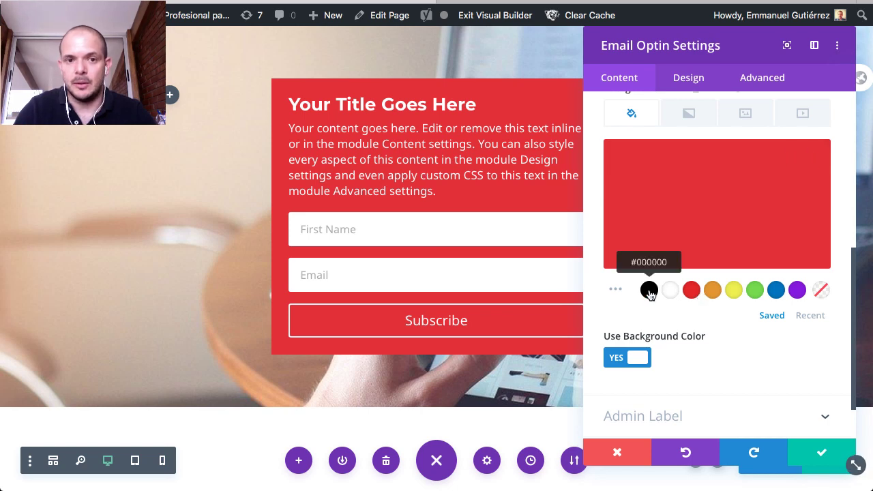
{"action": "left_click", "coordinate": [649, 290]}
{"action": "key", "text": "Escape"}
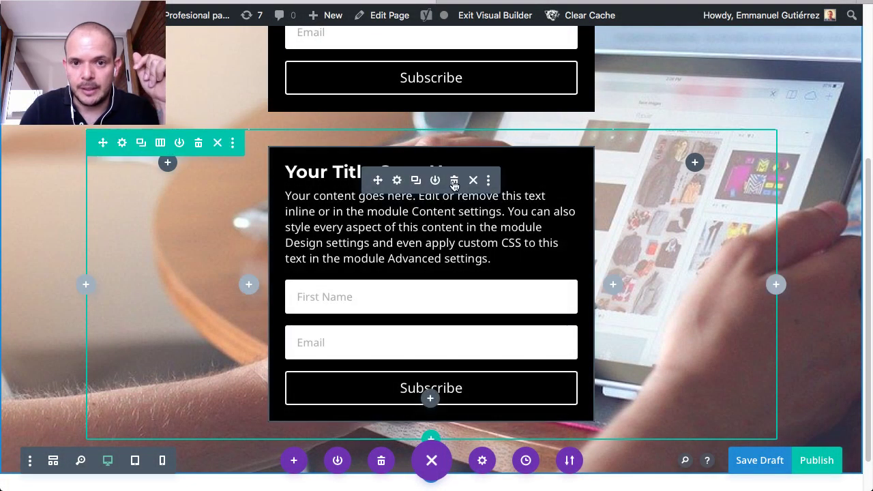
- In the duplicated lower row, replace the Email Optin module with a new Code module
{"action": "left_click", "coordinate": [454, 181]}
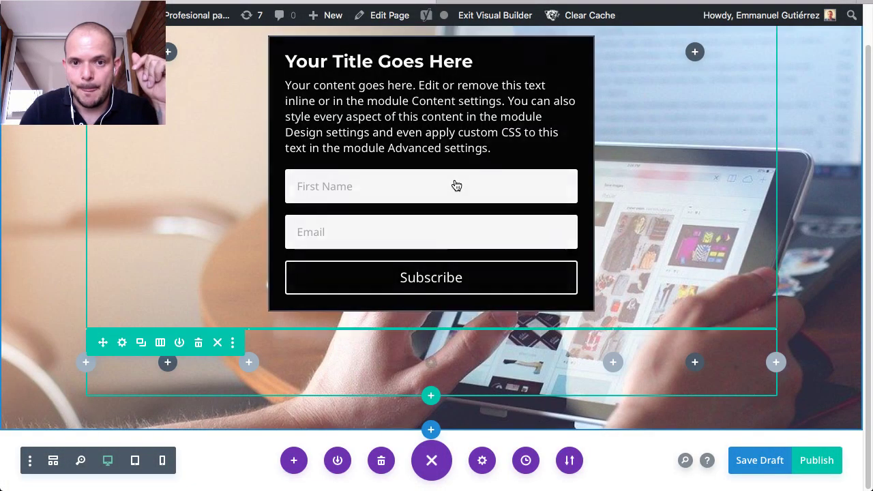
{"action": "left_click", "coordinate": [431, 362]}
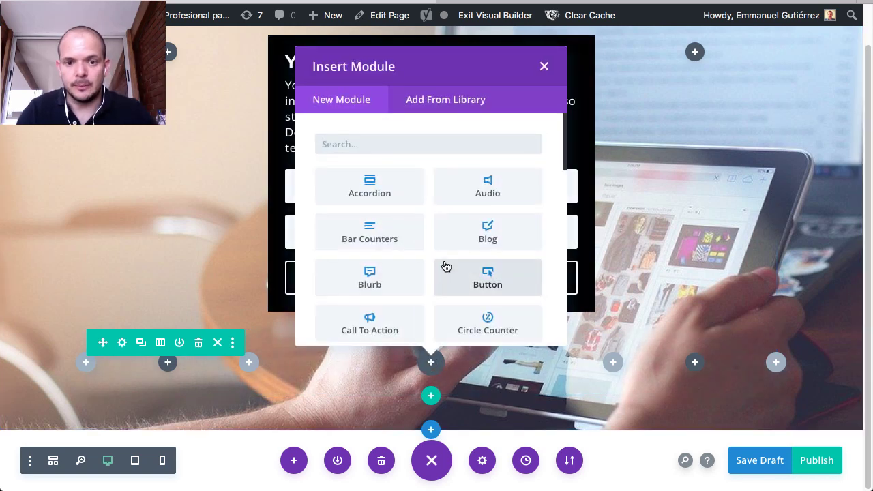
{"action": "scroll", "coordinate": [450, 259], "scroll_direction": "down", "scroll_amount": 2}
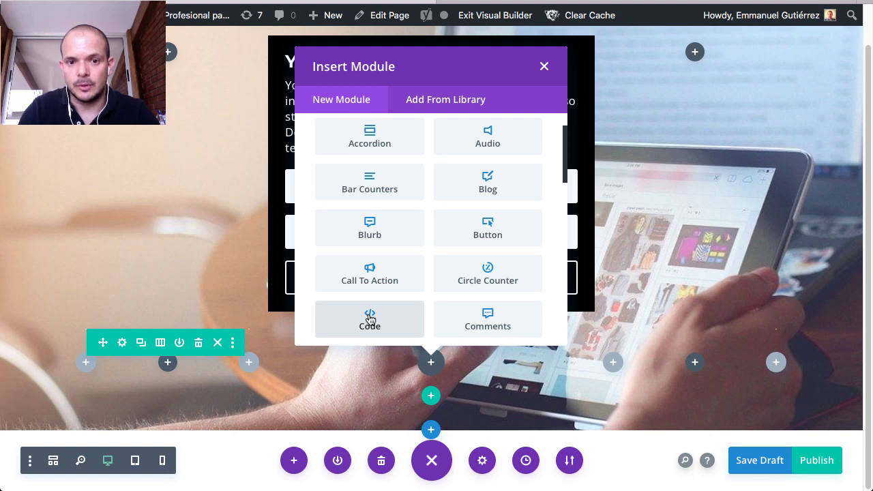
{"action": "left_click", "coordinate": [368, 319]}
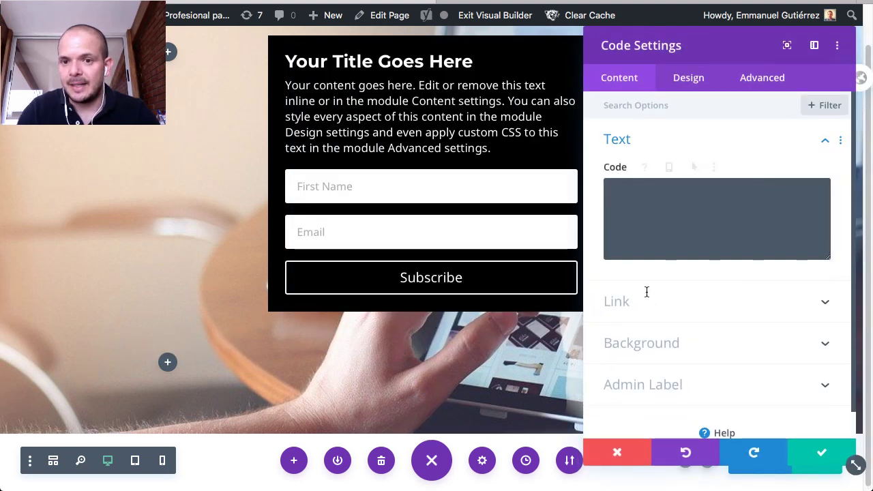
- Switch to the GetResponse site and create a new form from the Non-profit donations template
{"action": "left_click", "coordinate": [624, 4]}
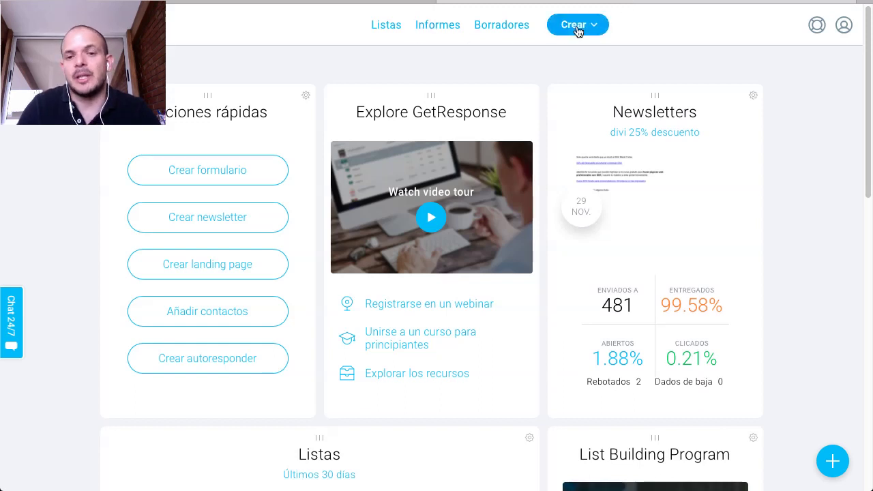
{"action": "left_click", "coordinate": [577, 28]}
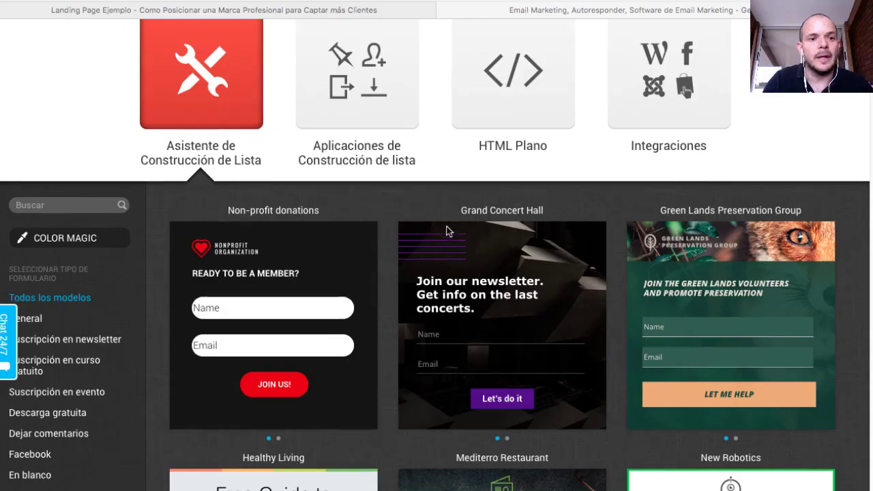
{"action": "scroll", "coordinate": [448, 219], "scroll_direction": "up", "scroll_amount": 2}
{"action": "scroll", "coordinate": [448, 225], "scroll_direction": "down", "scroll_amount": 4}
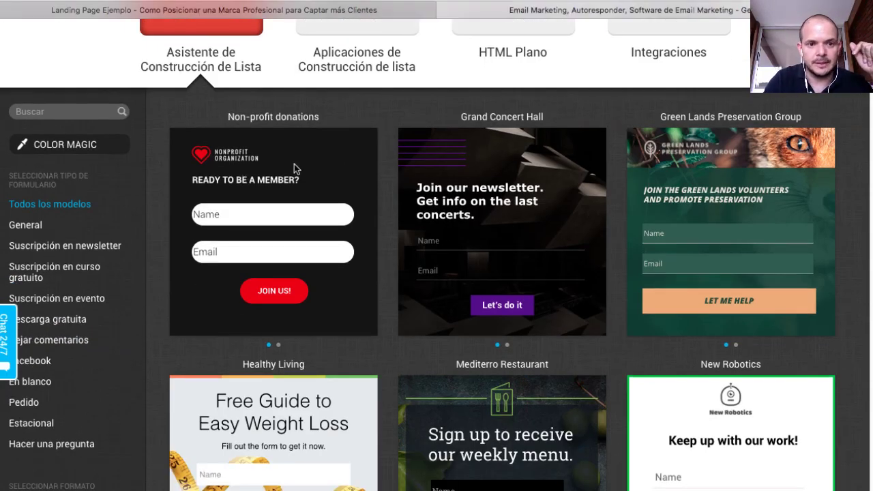
{"action": "left_click", "coordinate": [275, 233]}
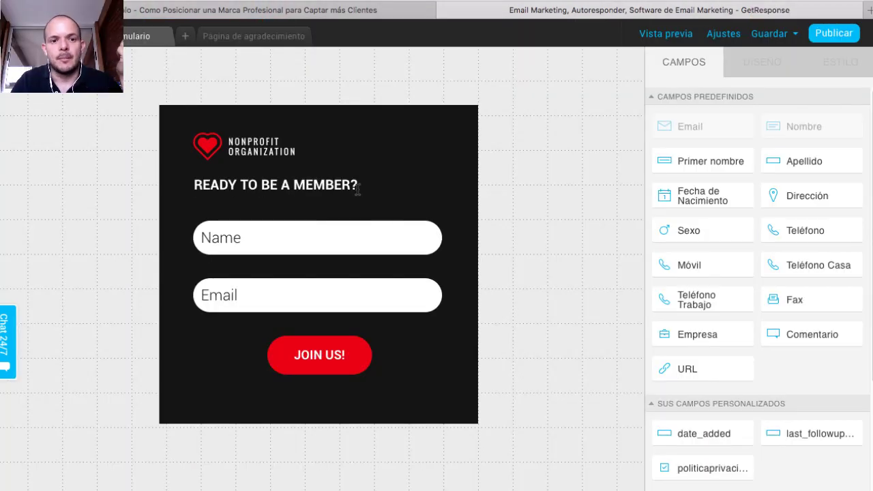
- Examine the design and style settings of the form and of its name and email fields
{"action": "left_click", "coordinate": [323, 184]}
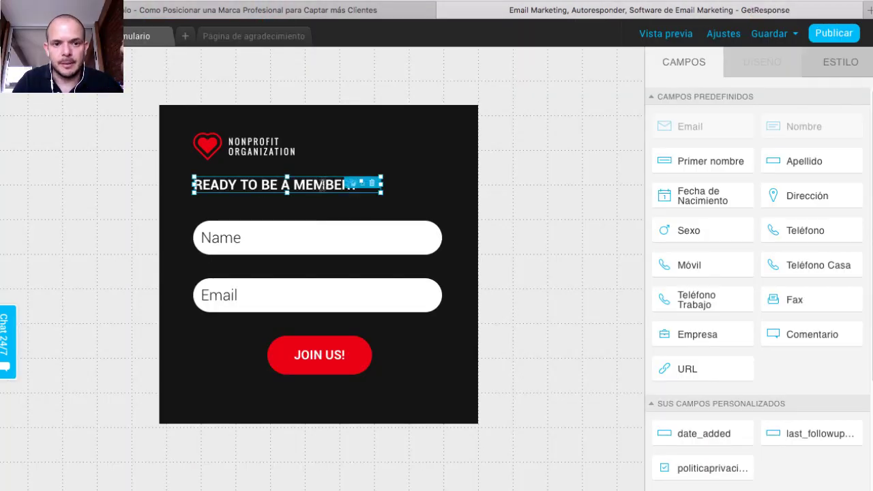
{"action": "left_click", "coordinate": [257, 149]}
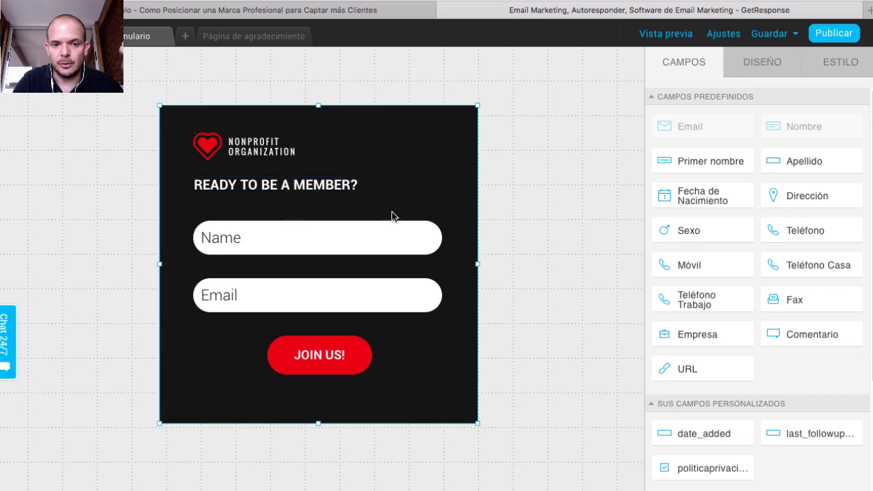
{"action": "left_click", "coordinate": [756, 62]}
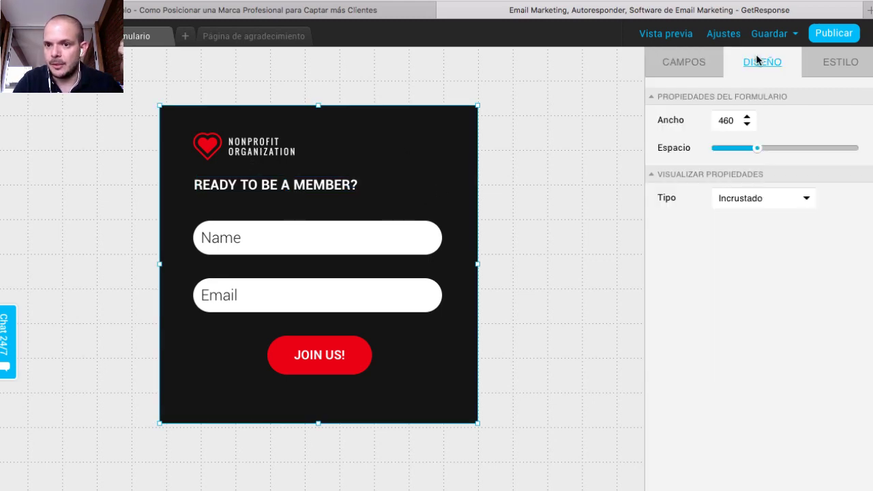
{"action": "left_click", "coordinate": [841, 64]}
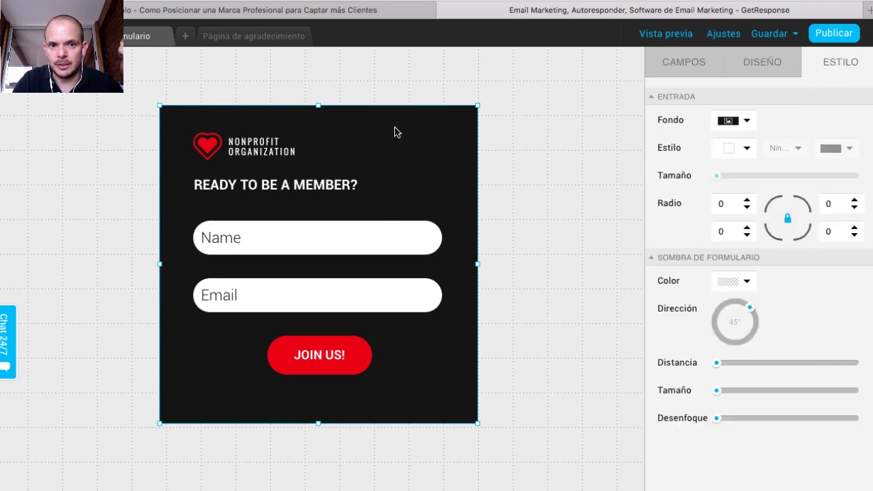
{"action": "left_click", "coordinate": [755, 61]}
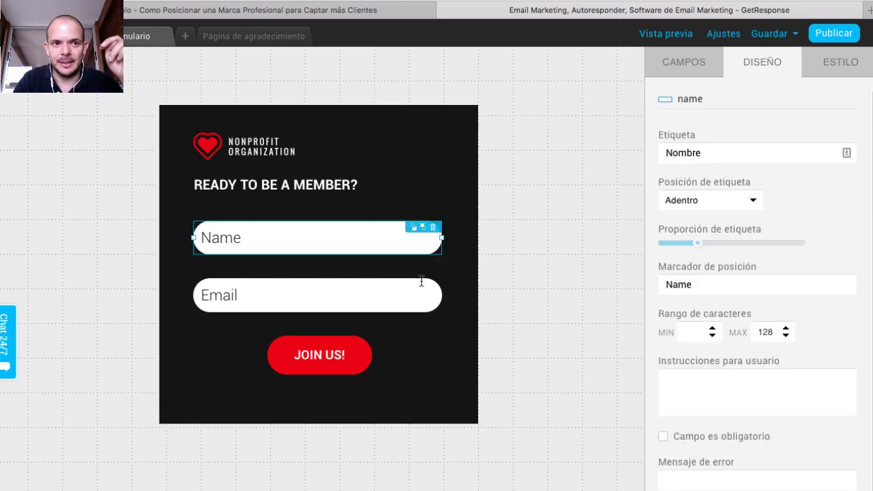
{"action": "left_click", "coordinate": [417, 302]}
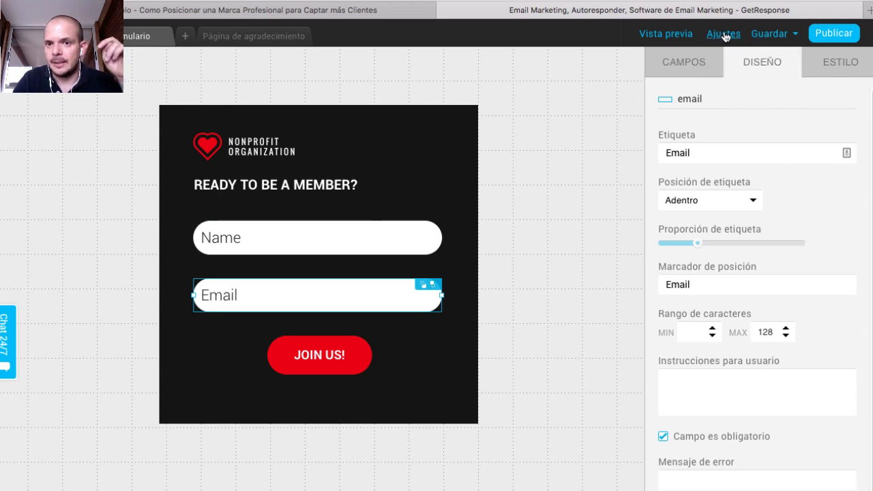
- Publish the GetResponse form and copy its JavaScript code for installing it yourself
{"action": "left_click", "coordinate": [795, 33]}
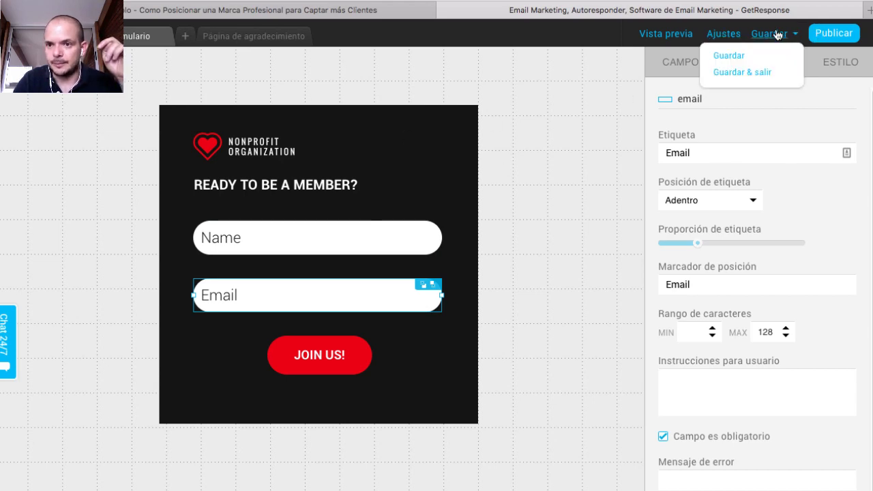
{"action": "left_click", "coordinate": [834, 33]}
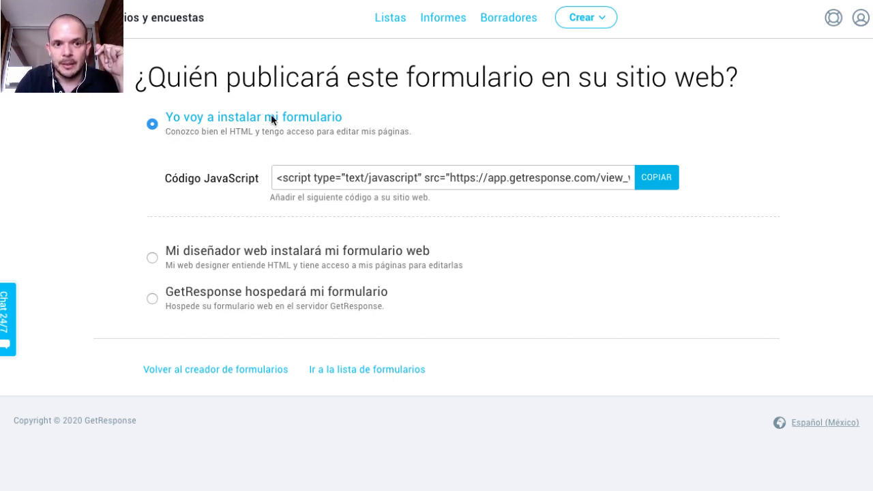
{"action": "left_click", "coordinate": [659, 182]}
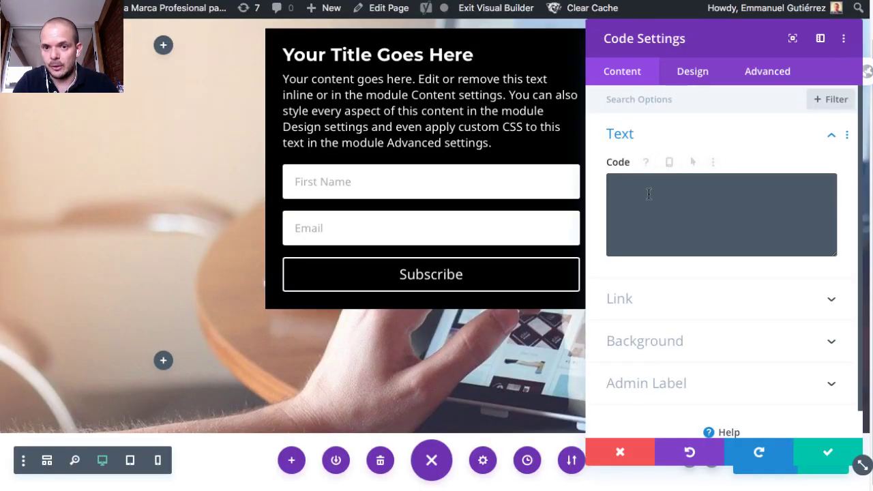
- Back in the Divi Builder, paste the form's JavaScript code into the Code module, save the module and publish the page
{"action": "left_click", "coordinate": [627, 194]}
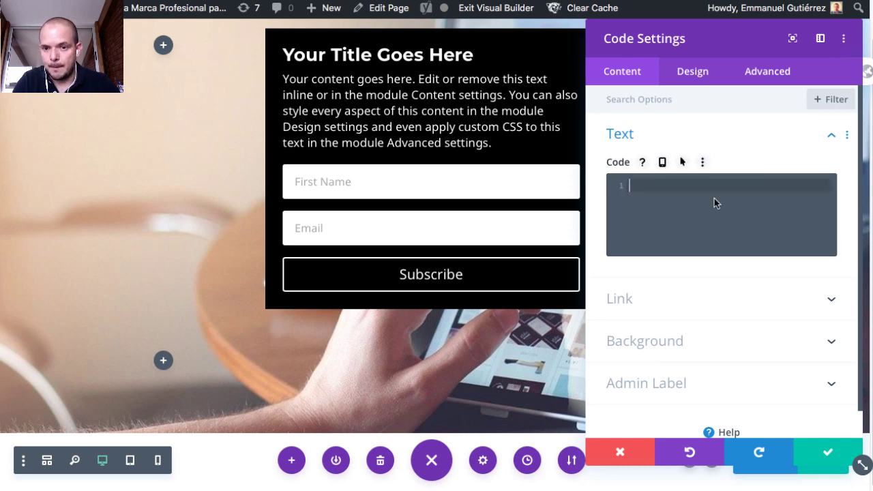
{"action": "type", "text": "<script type=\"text/javascript\" src=\"https://app.getresponse.com/view_webform_v2.js?u=zG7SQ&webforms_id=heaHl\" data-webform-id=\"heaHl\"></script>"}
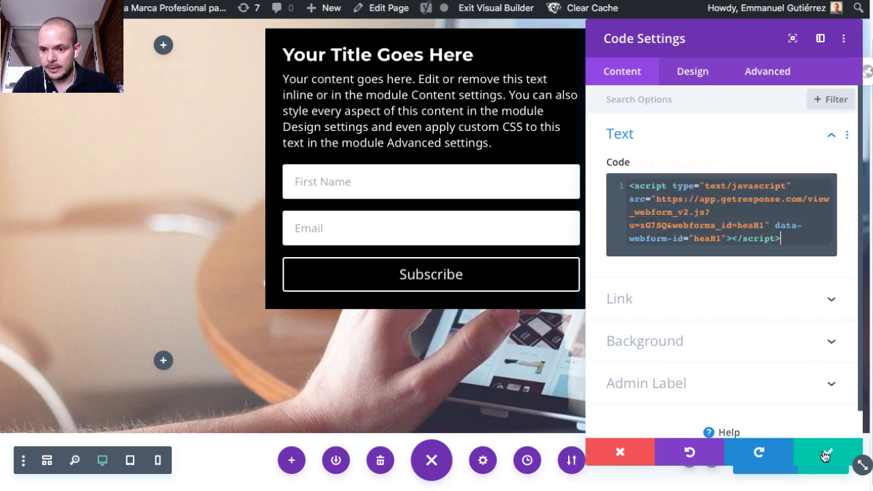
{"action": "left_click", "coordinate": [825, 456]}
{"action": "left_click", "coordinate": [824, 462]}
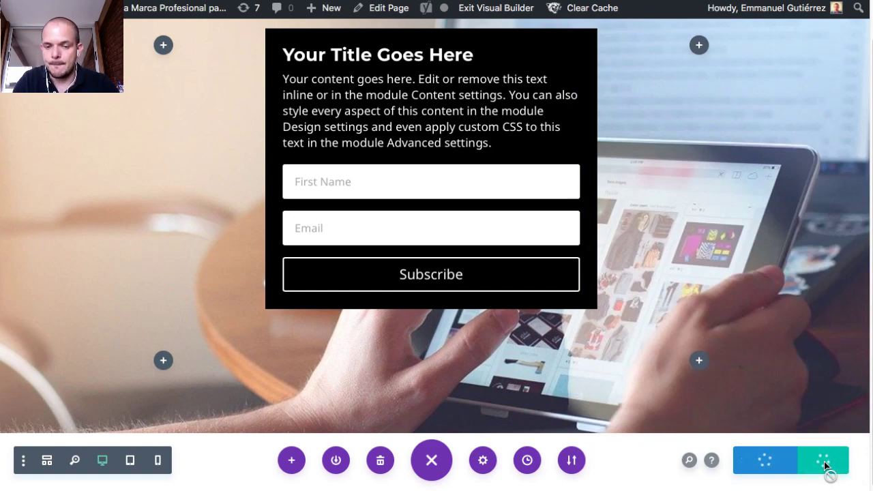
- Open the published landing page in a private browser window and examine the Divi opt-in and the embedded GetResponse form
{"action": "key", "text": "super+shift+n"}
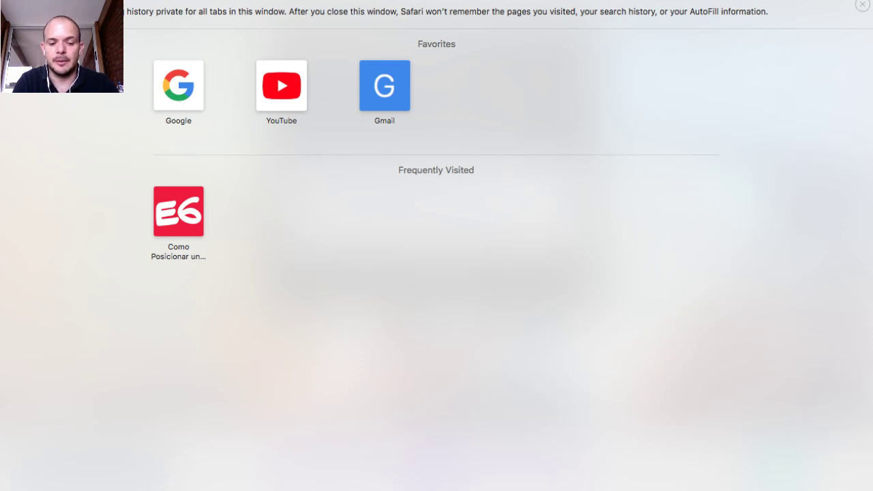
{"action": "type", "text": "emma"}
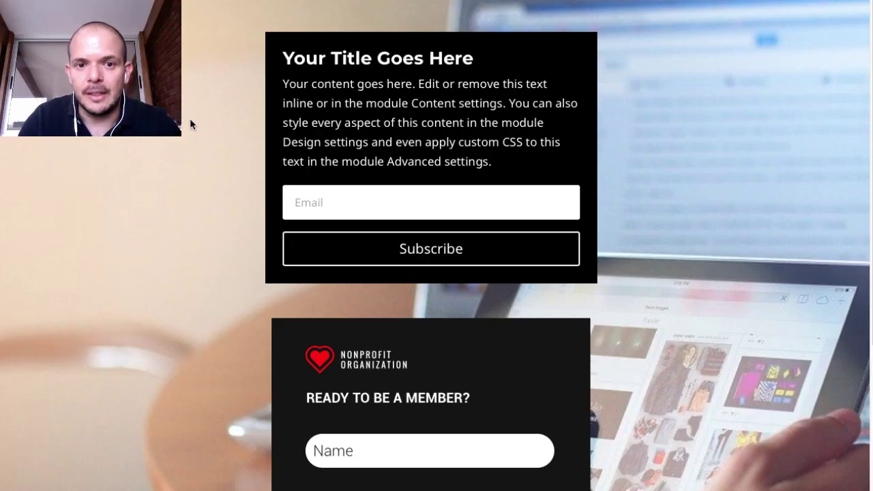
{"action": "scroll", "coordinate": [205, 137], "scroll_direction": "down", "scroll_amount": 3}
{"action": "scroll", "coordinate": [181, 178], "scroll_direction": "up", "scroll_amount": 3}
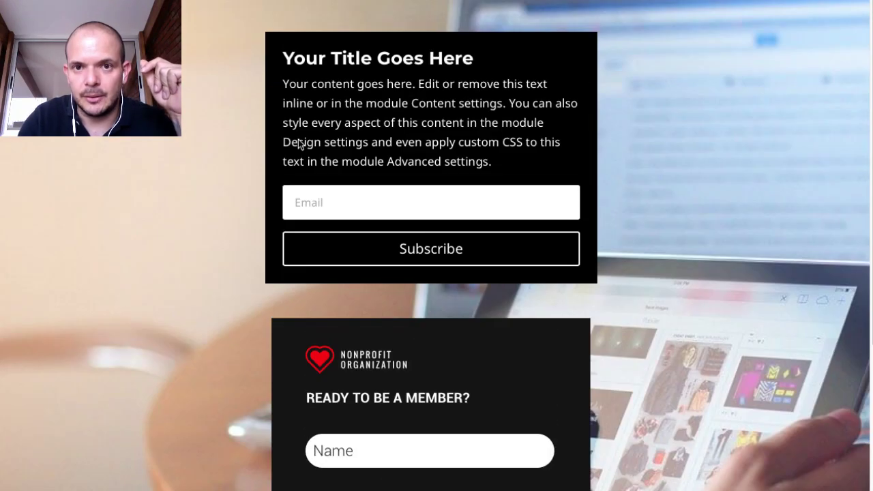
- Examine the Divi opt-in on the published page and try its email field
{"action": "scroll", "coordinate": [195, 101], "scroll_direction": "down", "scroll_amount": 3}
{"action": "scroll", "coordinate": [736, 222], "scroll_direction": "up", "scroll_amount": 3}
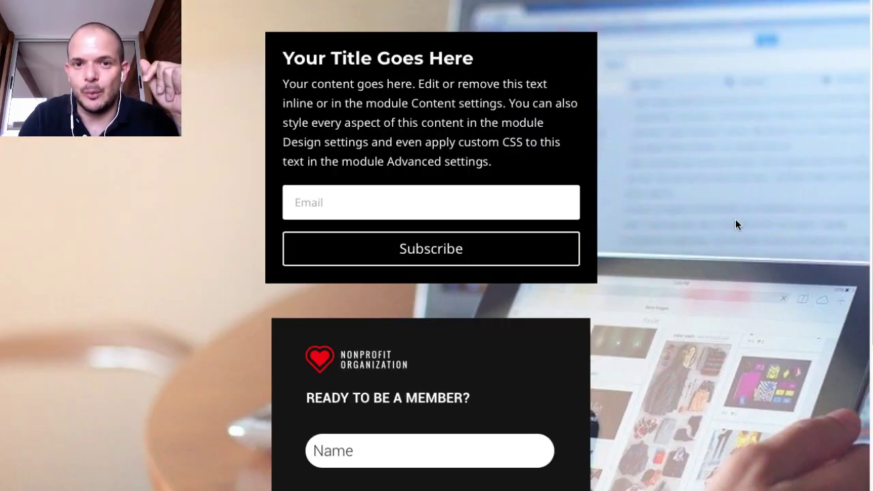
{"action": "scroll", "coordinate": [122, 208], "scroll_direction": "down", "scroll_amount": 3}
{"action": "scroll", "coordinate": [212, 199], "scroll_direction": "up", "scroll_amount": 3}
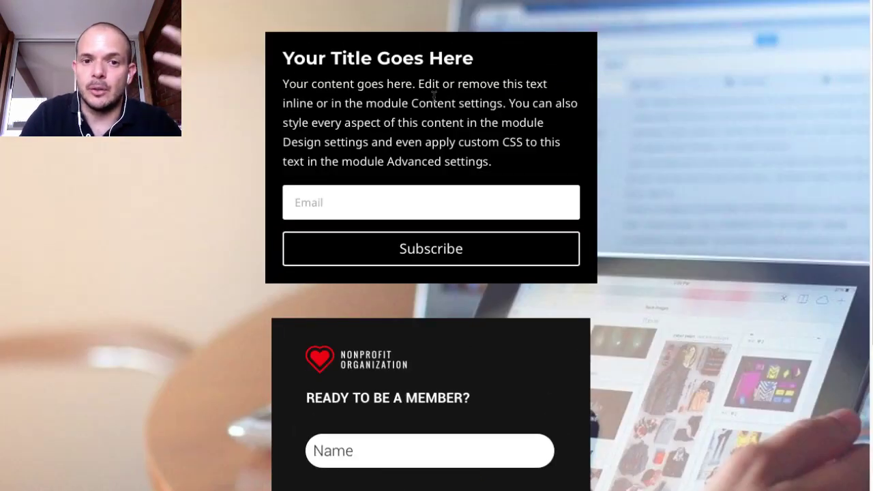
{"action": "left_click", "coordinate": [401, 206]}
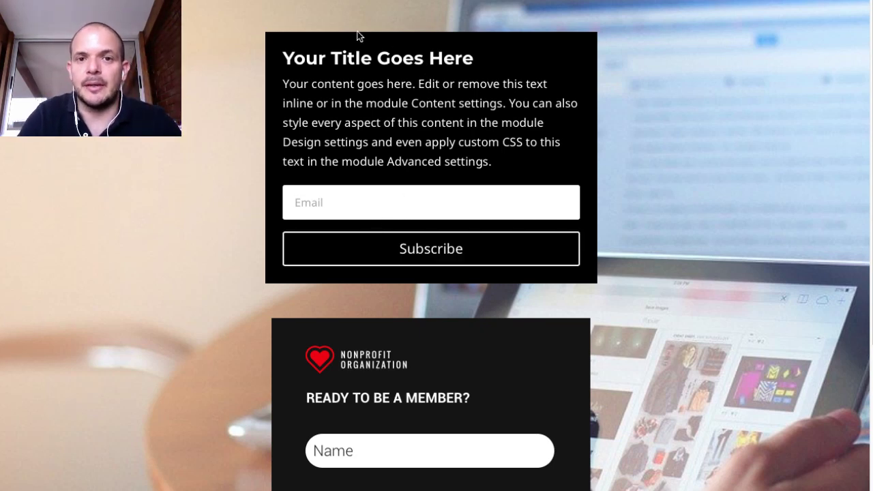
- Check the embedded GetResponse form, trying its name and email fields and its JOIN US! button without entering any data
{"action": "scroll", "coordinate": [245, 164], "scroll_direction": "down", "scroll_amount": 2}
{"action": "scroll", "coordinate": [243, 163], "scroll_direction": "down", "scroll_amount": 2}
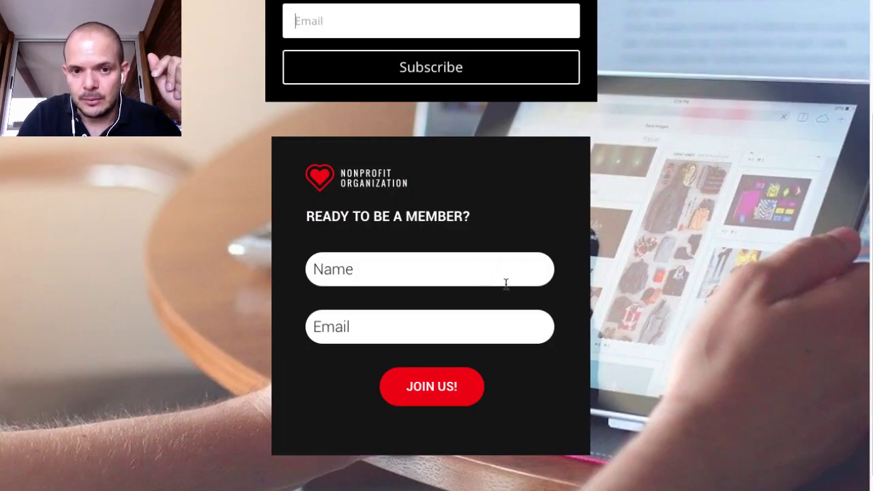
{"action": "scroll", "coordinate": [505, 285], "scroll_direction": "down", "scroll_amount": 1}
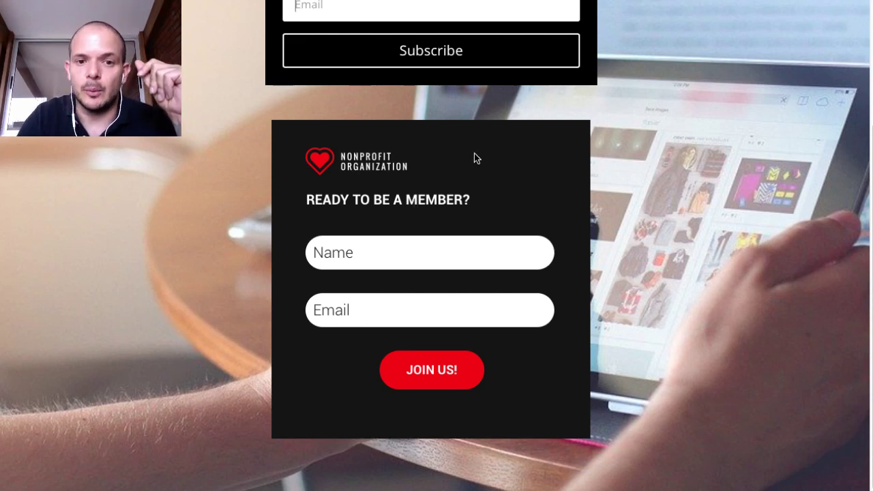
{"action": "scroll", "coordinate": [421, 264], "scroll_direction": "up", "scroll_amount": 1}
{"action": "scroll", "coordinate": [422, 260], "scroll_direction": "down", "scroll_amount": 1}
{"action": "left_click", "coordinate": [380, 253]}
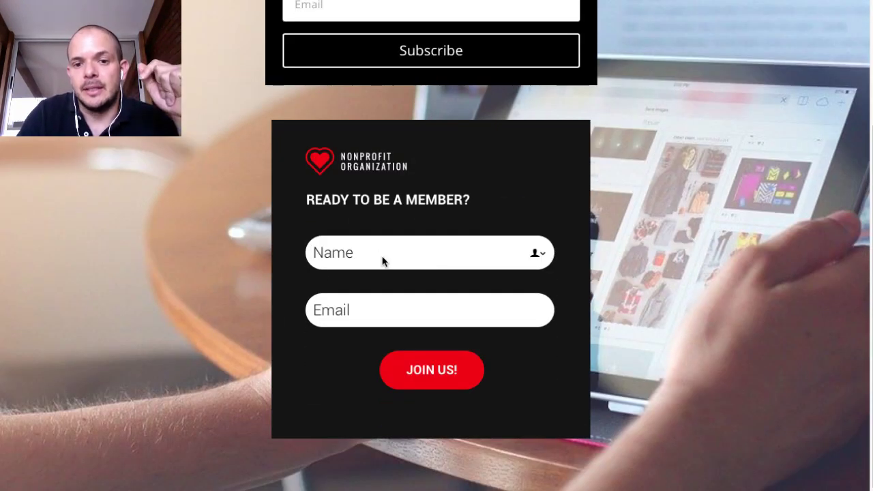
{"action": "key", "text": "Tab"}
{"action": "key", "text": "shift+Tab"}
{"action": "left_click", "coordinate": [445, 386]}
{"action": "scroll", "coordinate": [333, 352], "scroll_direction": "up", "scroll_amount": 3}
{"action": "scroll", "coordinate": [426, 255], "scroll_direction": "down", "scroll_amount": 2}
{"action": "scroll", "coordinate": [426, 256], "scroll_direction": "up", "scroll_amount": 2}
{"action": "scroll", "coordinate": [280, 217], "scroll_direction": "down", "scroll_amount": 1}
{"action": "scroll", "coordinate": [279, 217], "scroll_direction": "up", "scroll_amount": 1}
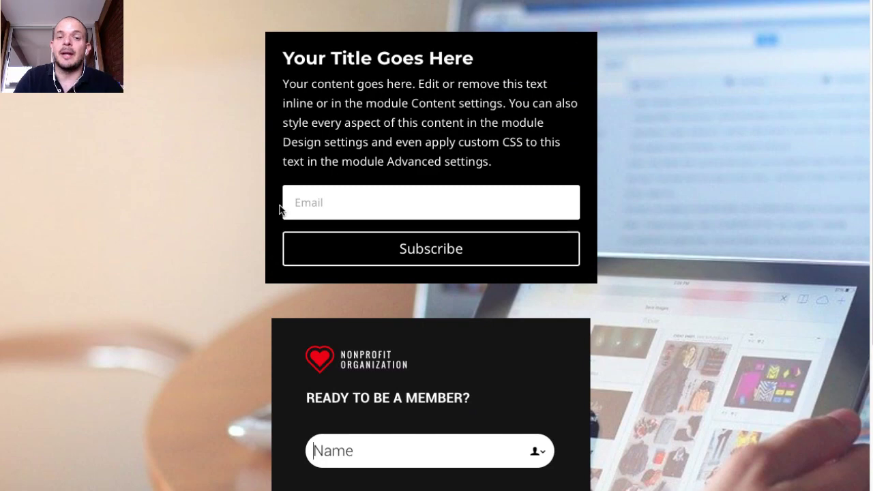
{"action": "scroll", "coordinate": [288, 200], "scroll_direction": "down", "scroll_amount": 3}
{"action": "scroll", "coordinate": [287, 195], "scroll_direction": "up", "scroll_amount": 3}
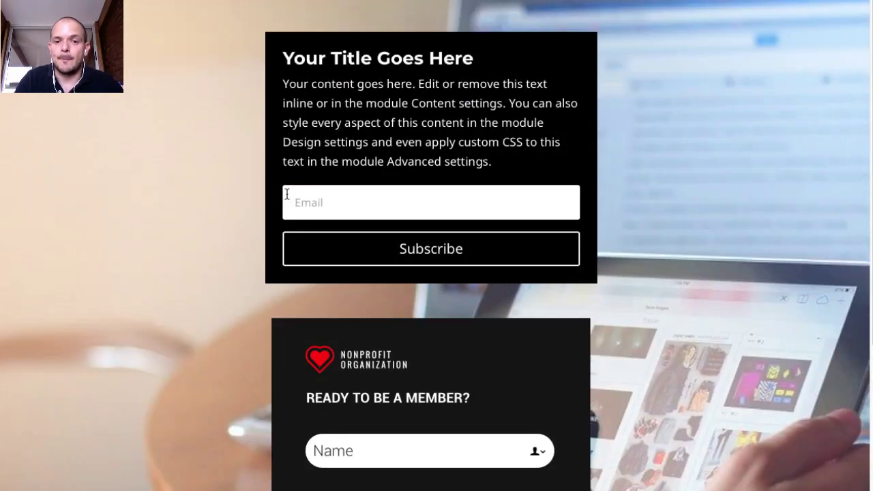